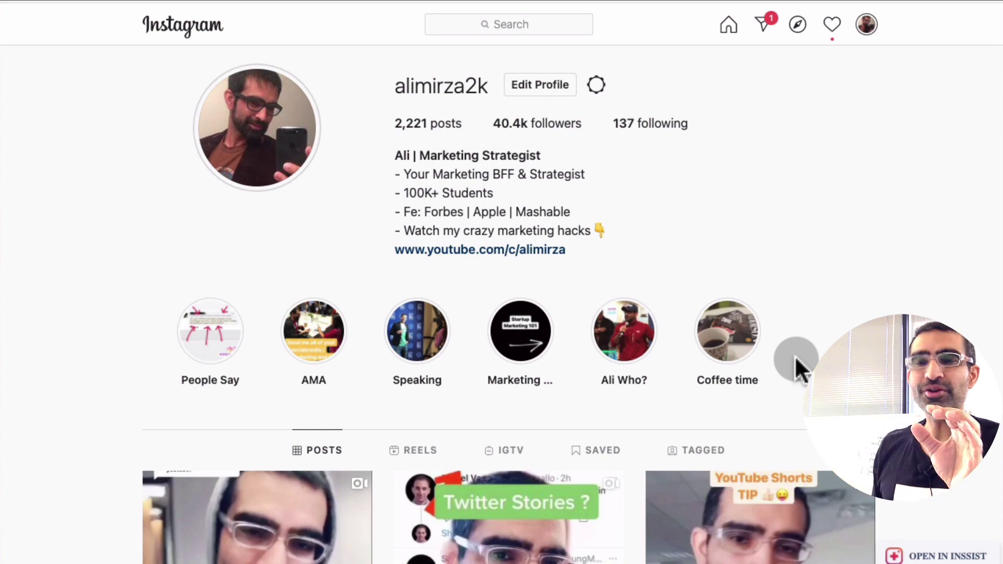
Search Instagram for '#watch' and open the #watches hashtag page.
{"action": "scroll", "coordinate": [794, 355], "scroll_direction": "down", "scroll_amount": 5}
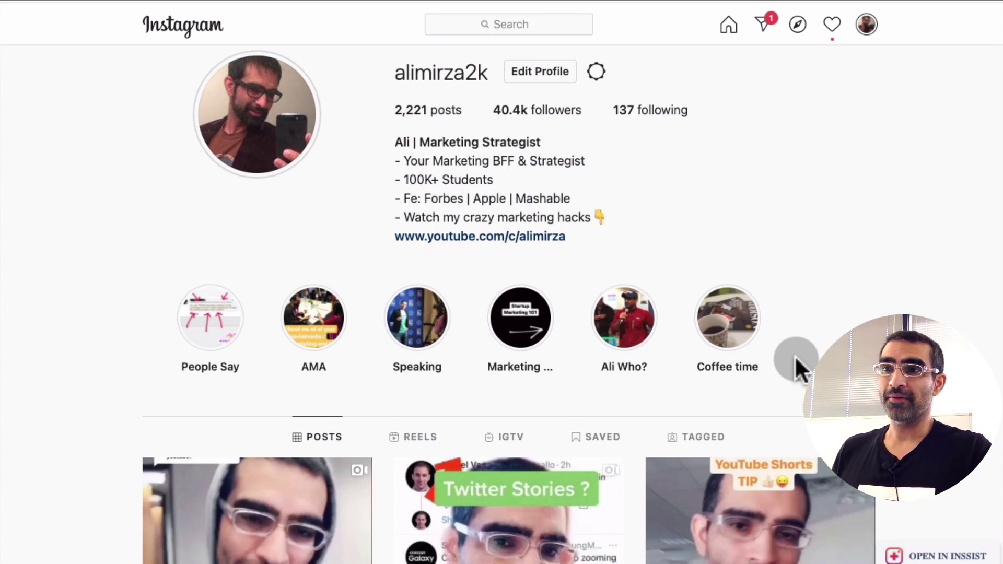
{"action": "scroll", "coordinate": [795, 355], "scroll_direction": "up", "scroll_amount": 5}
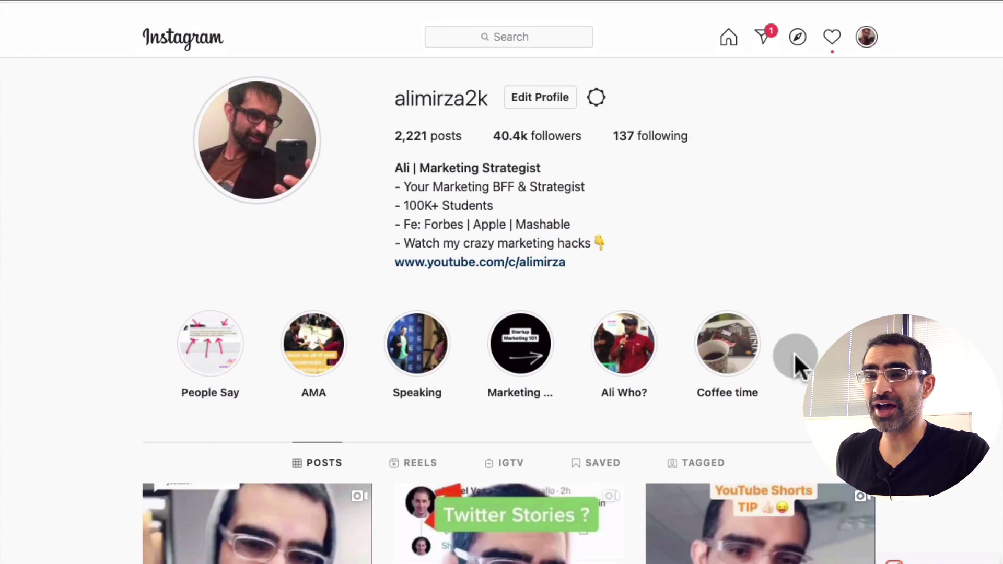
{"action": "left_click", "coordinate": [506, 27]}
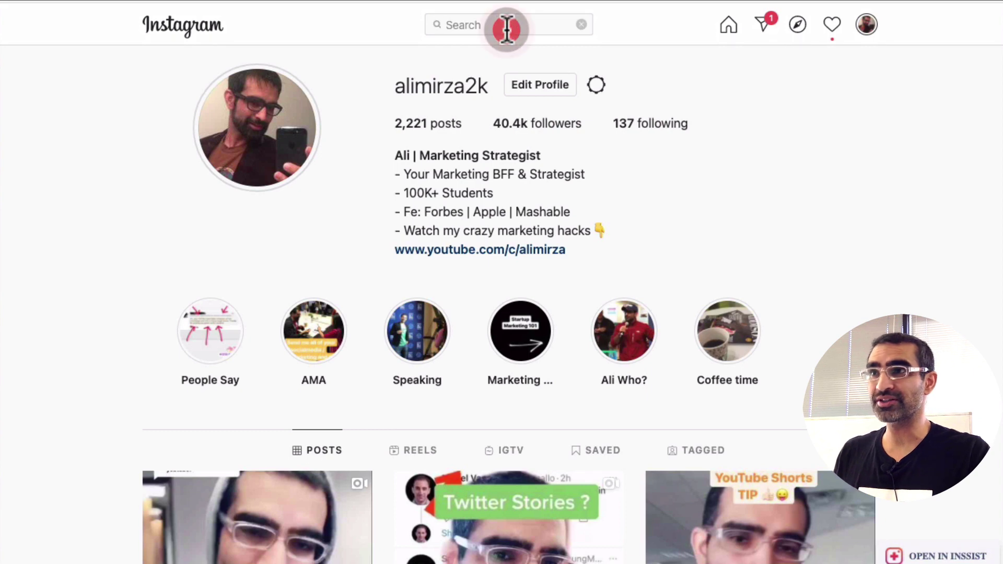
{"action": "type", "text": "#watches"}
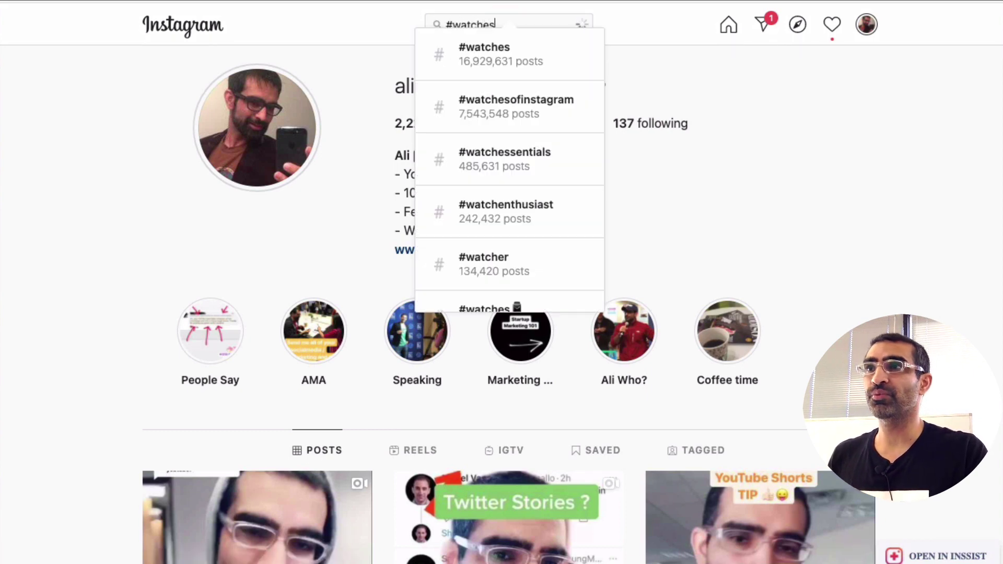
{"action": "left_click", "coordinate": [501, 56]}
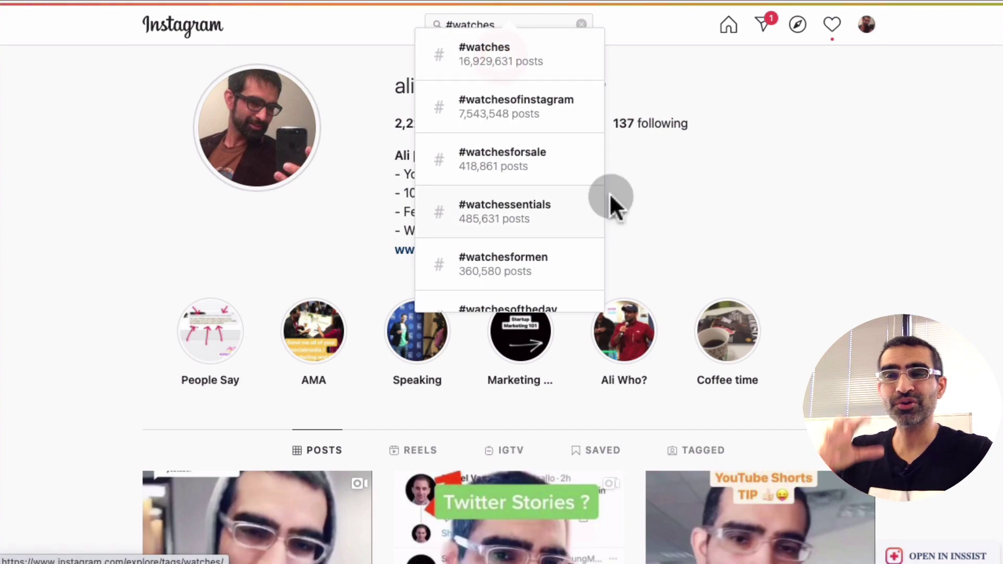
Open a top #watches post, go to its author's profile and browse the post grid.
{"action": "scroll", "coordinate": [610, 195], "scroll_direction": "down", "scroll_amount": 4}
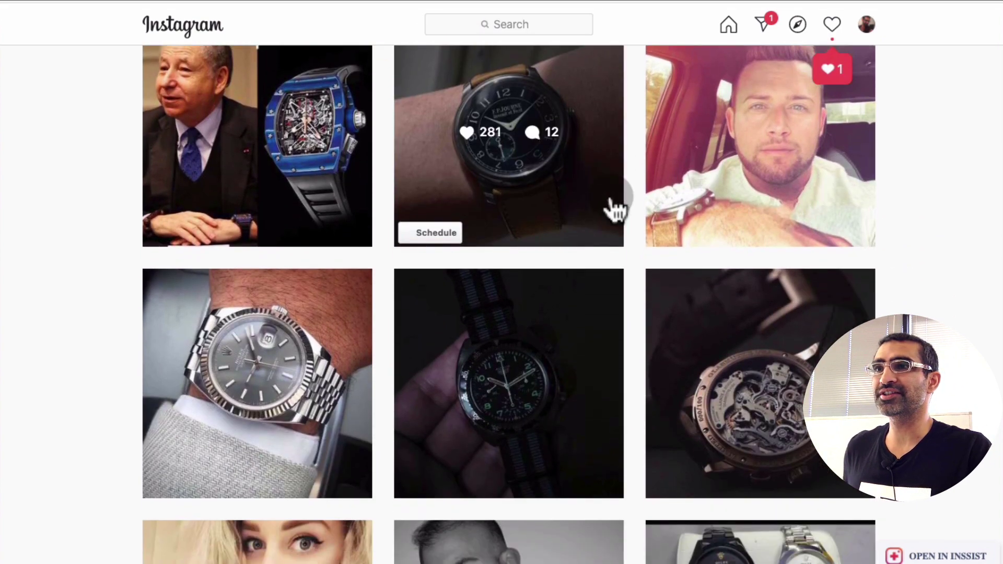
{"action": "scroll", "coordinate": [611, 206], "scroll_direction": "down", "scroll_amount": 5}
{"action": "scroll", "coordinate": [609, 206], "scroll_direction": "up", "scroll_amount": 8}
{"action": "scroll", "coordinate": [574, 237], "scroll_direction": "down", "scroll_amount": 1}
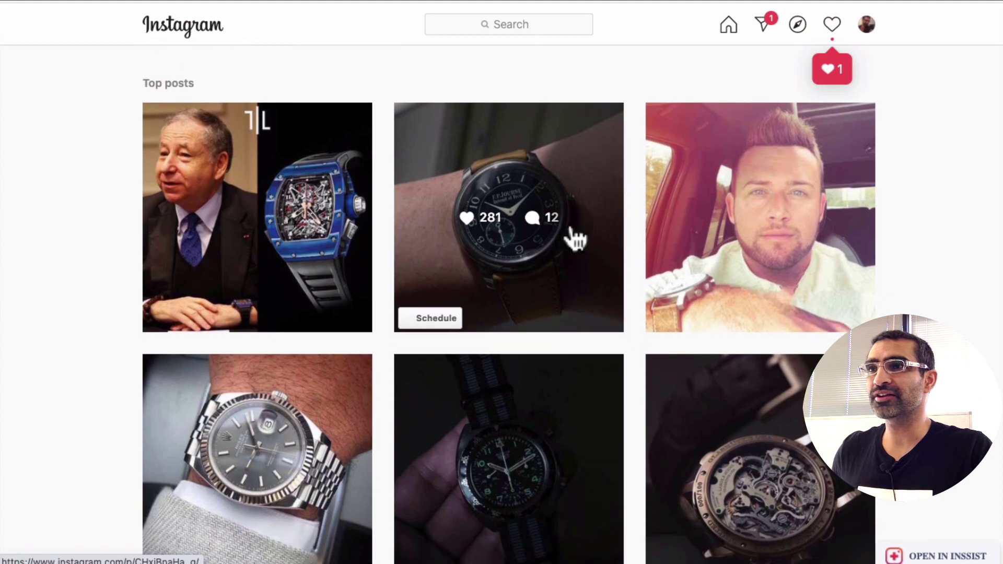
{"action": "left_click", "coordinate": [575, 238]}
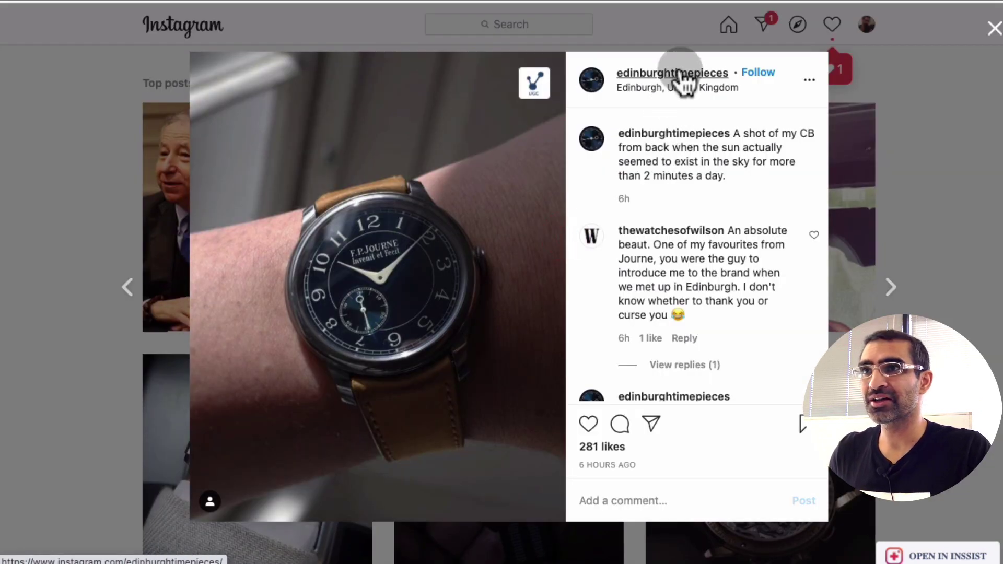
{"action": "left_click", "coordinate": [678, 73]}
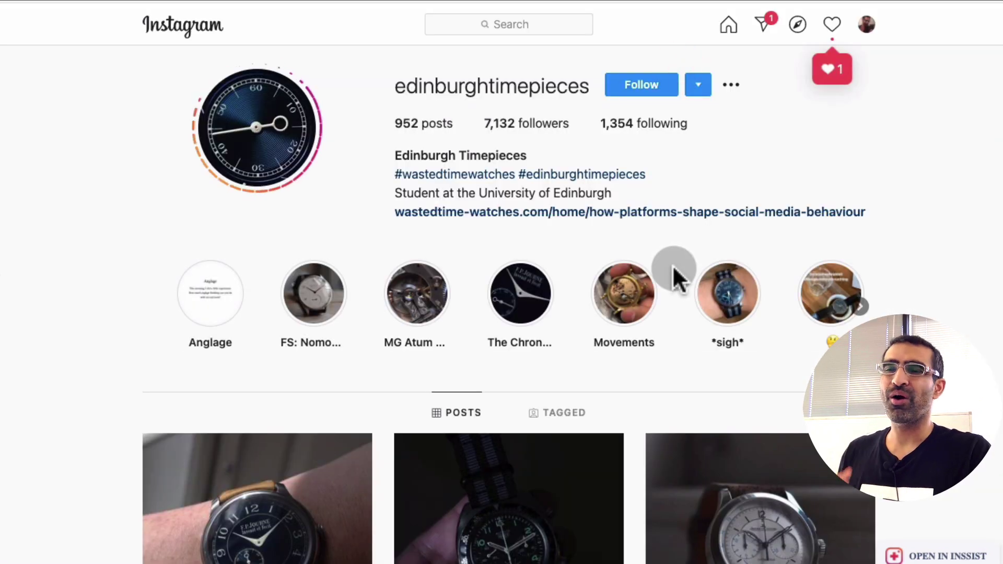
{"action": "scroll", "coordinate": [672, 265], "scroll_direction": "down", "scroll_amount": 15}
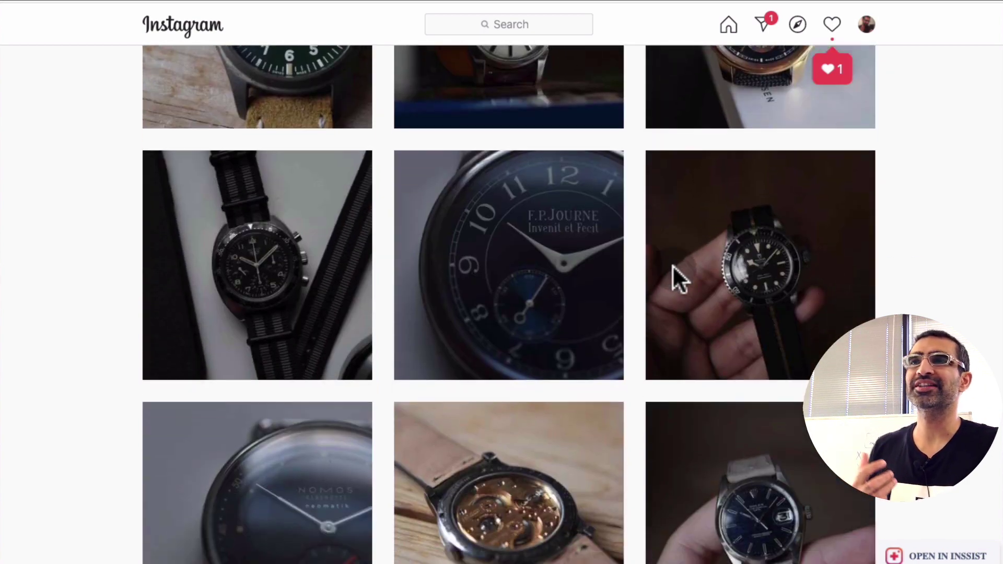
{"action": "scroll", "coordinate": [672, 265], "scroll_direction": "down", "scroll_amount": 5}
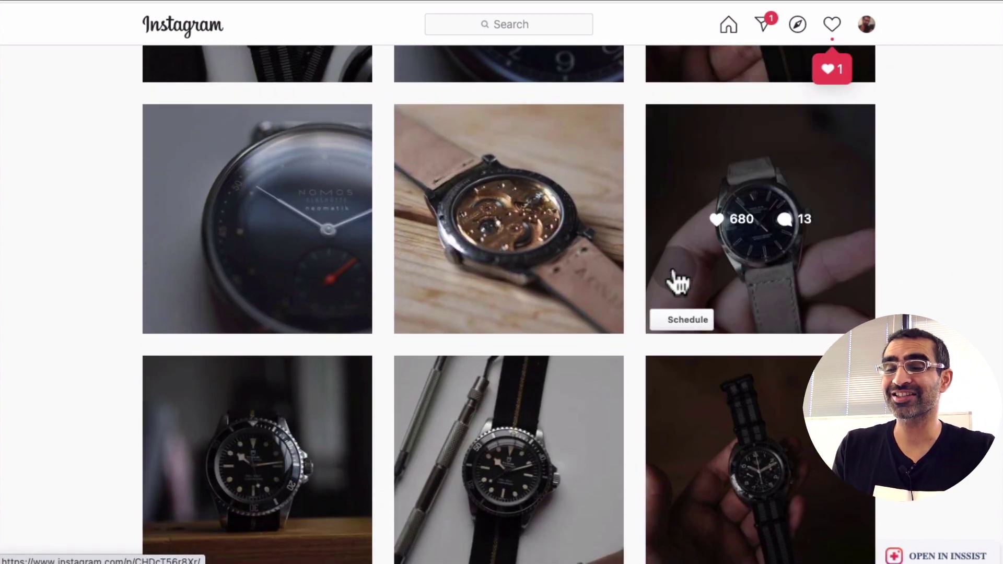
{"action": "scroll", "coordinate": [675, 272], "scroll_direction": "up", "scroll_amount": 15}
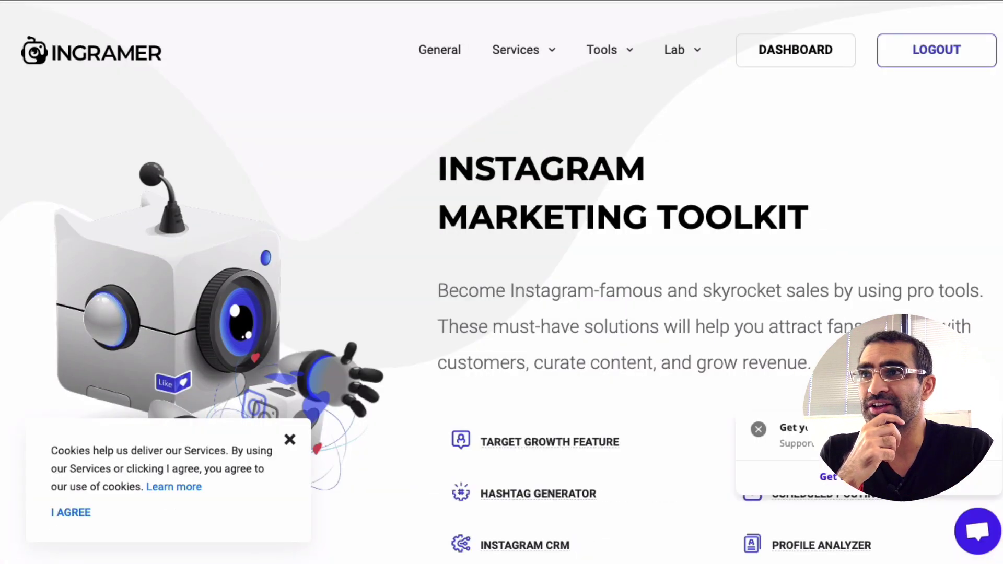
Reload the Ingramer home page from its logo and return to the top of the page.
{"action": "left_click", "coordinate": [97, 67]}
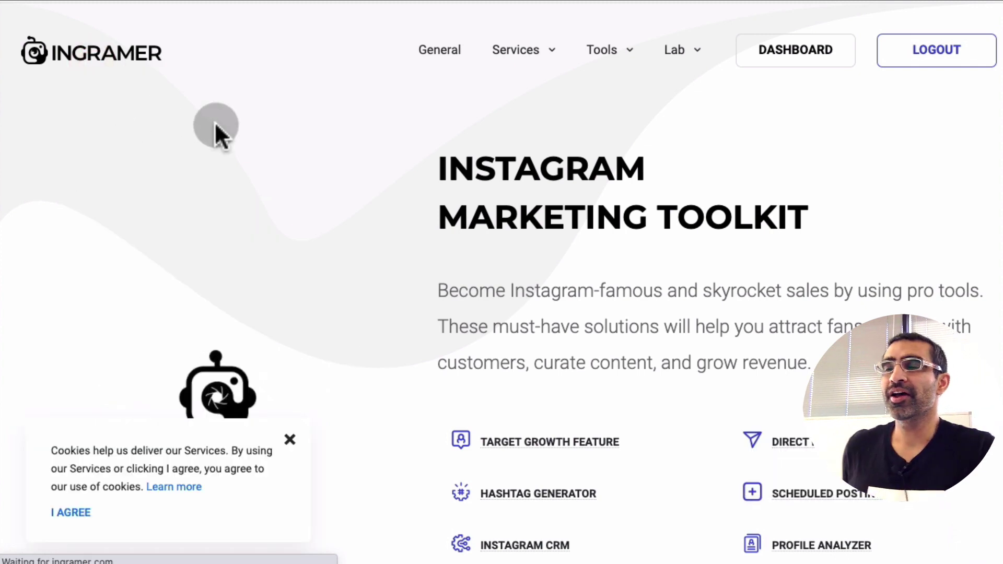
{"action": "scroll", "coordinate": [216, 128], "scroll_direction": "down", "scroll_amount": 2}
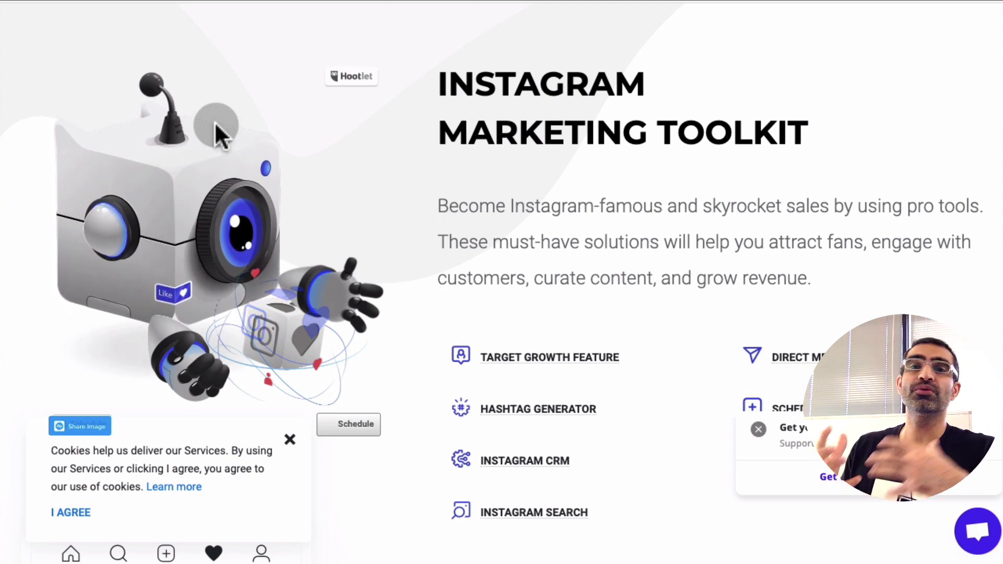
{"action": "scroll", "coordinate": [214, 121], "scroll_direction": "up", "scroll_amount": 3}
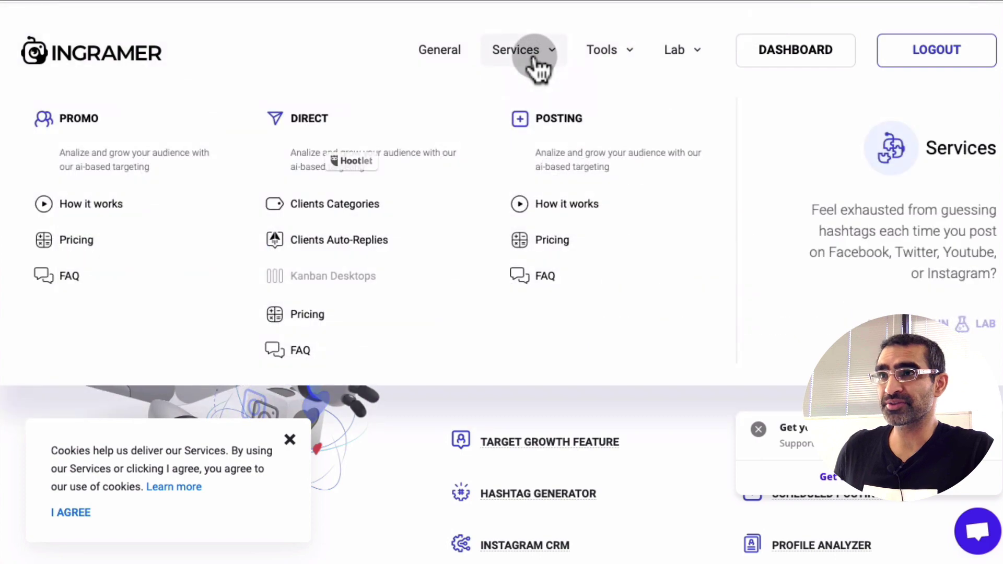
Review the Services menu, then show the Tools list with Hashtags, Profiles, Downloader and Fonts groups.
{"action": "mouse_move", "coordinate": [534, 73]}
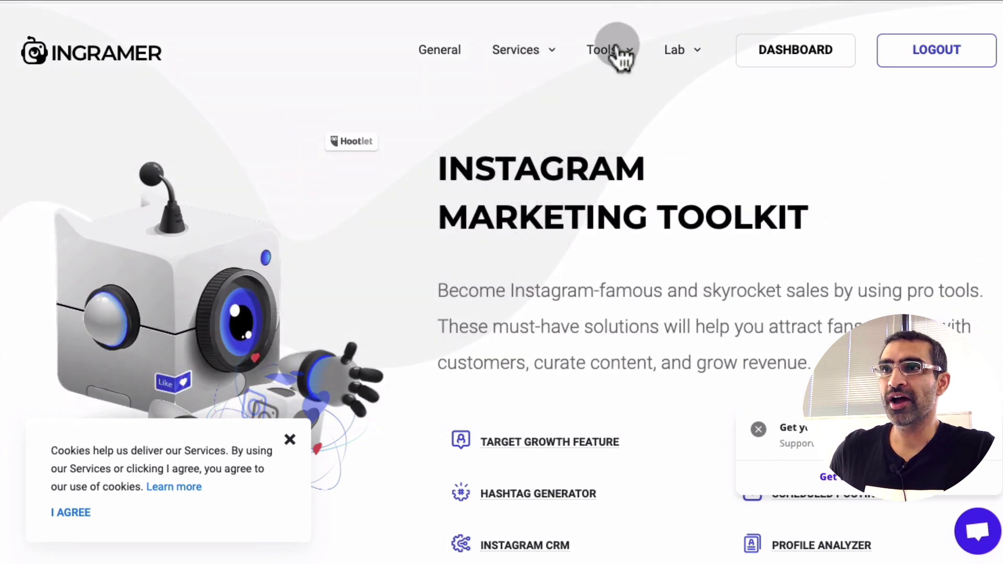
{"action": "mouse_move", "coordinate": [610, 55]}
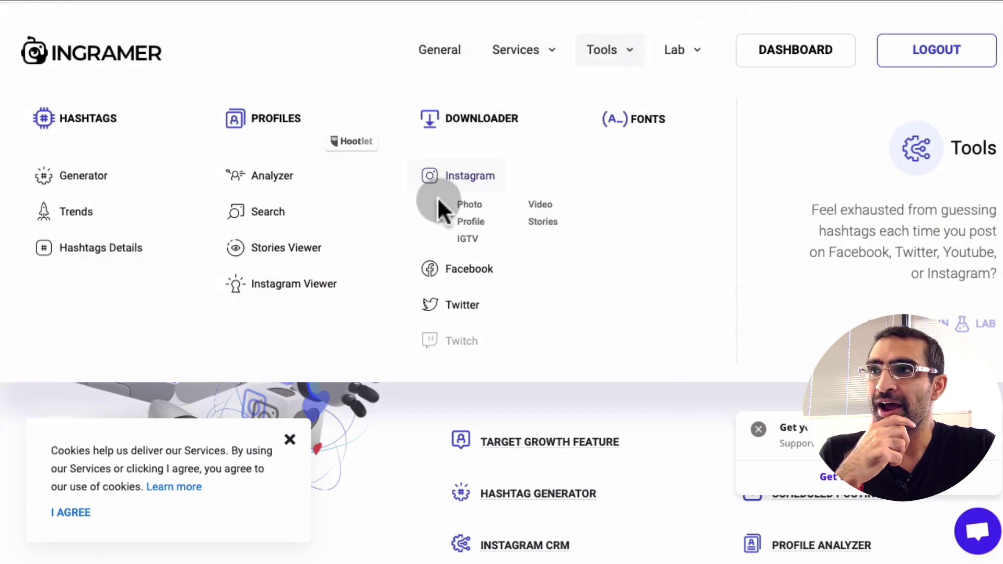
Open the Instagram profile Search tool under Tools > Profiles and dismiss the cookie notice.
{"action": "left_click", "coordinate": [278, 217]}
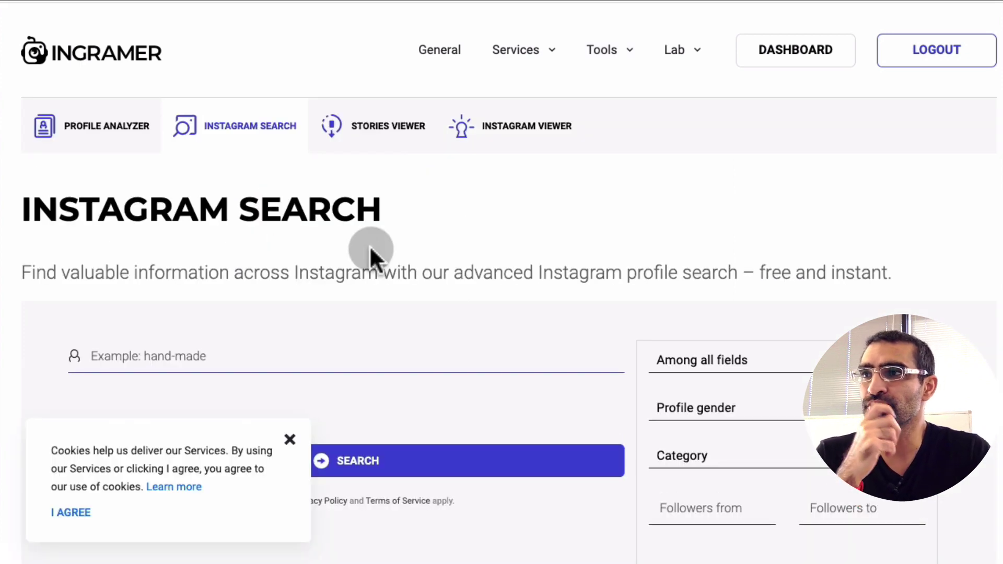
{"action": "left_click", "coordinate": [289, 439]}
{"action": "scroll", "coordinate": [556, 186], "scroll_direction": "down", "scroll_amount": 5}
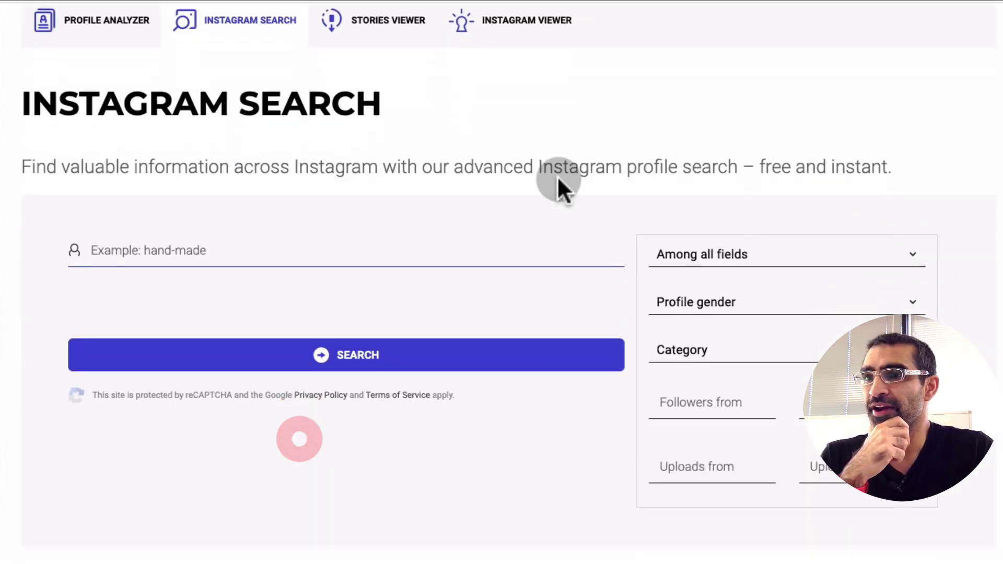
{"action": "scroll", "coordinate": [558, 181], "scroll_direction": "down", "scroll_amount": 5}
{"action": "scroll", "coordinate": [558, 180], "scroll_direction": "up", "scroll_amount": 9}
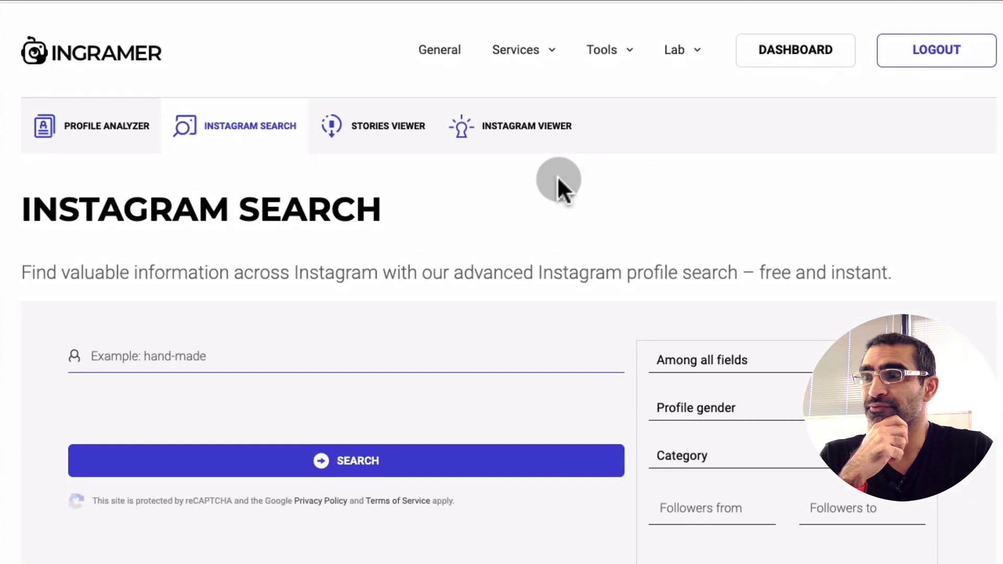
{"action": "scroll", "coordinate": [556, 176], "scroll_direction": "down", "scroll_amount": 1}
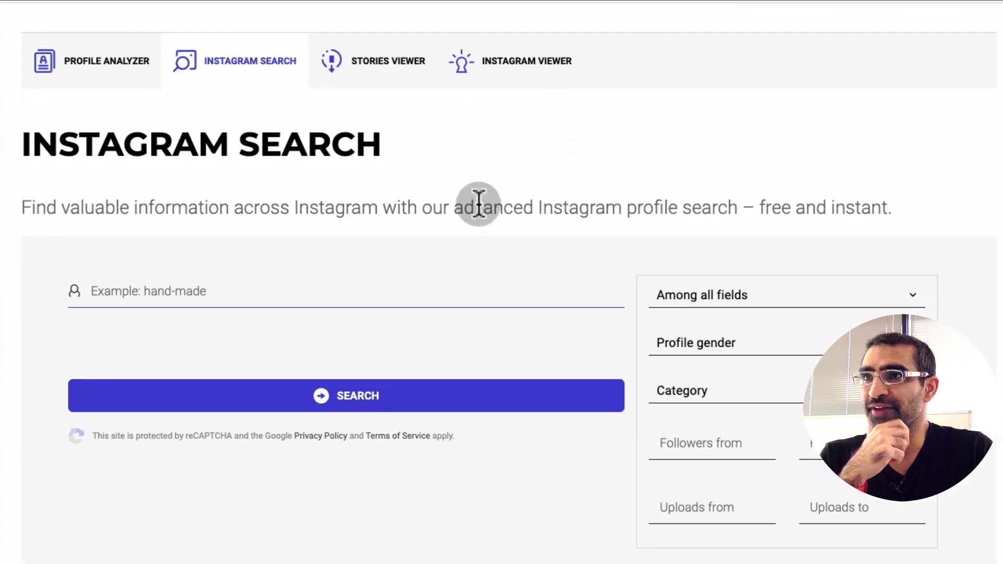
{"action": "left_click_drag", "start_coordinate": [475, 208], "coordinate": [647, 204]}
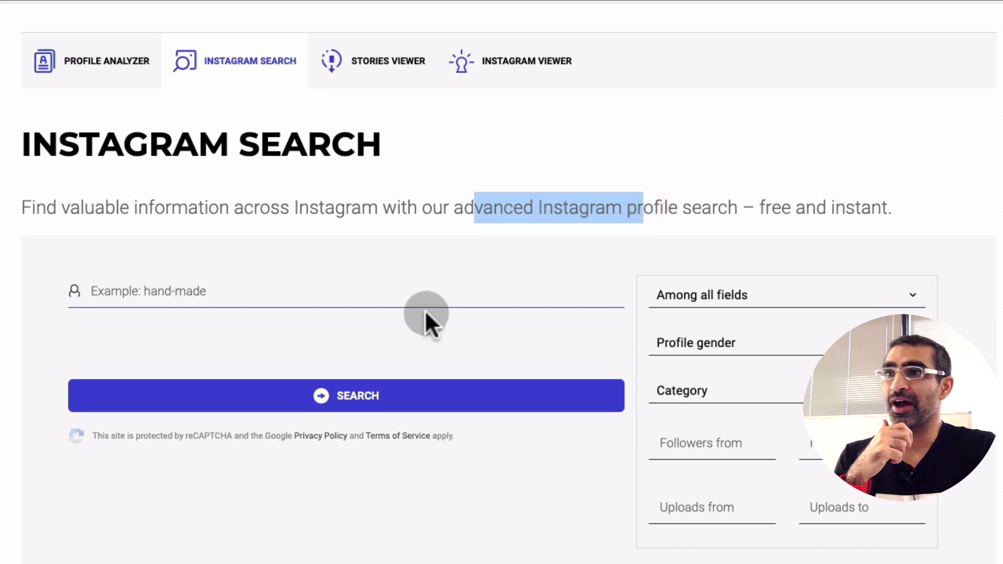
Fill the profile search term with the earlier suggestion 'watches'.
{"action": "left_click", "coordinate": [416, 300]}
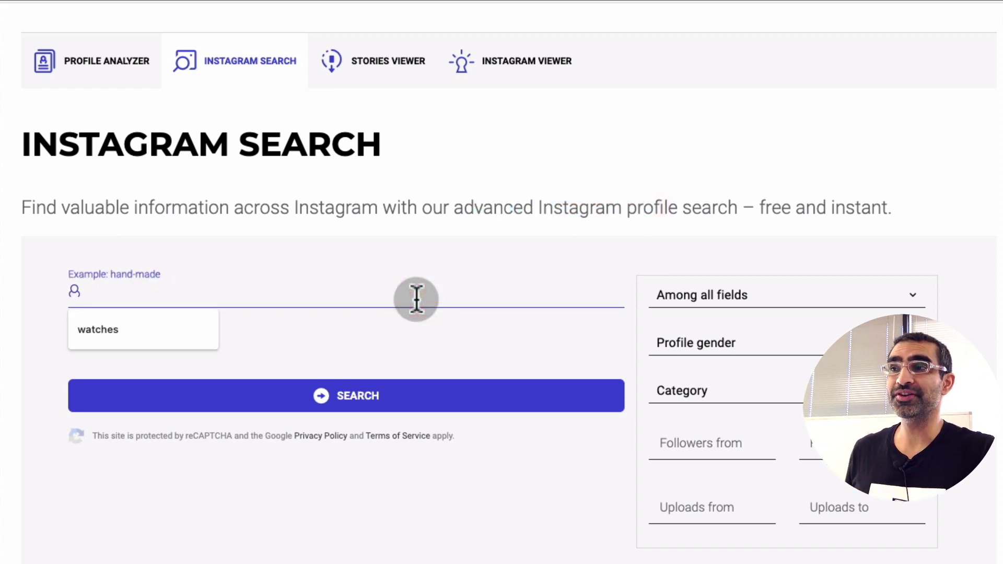
{"action": "left_click", "coordinate": [350, 261]}
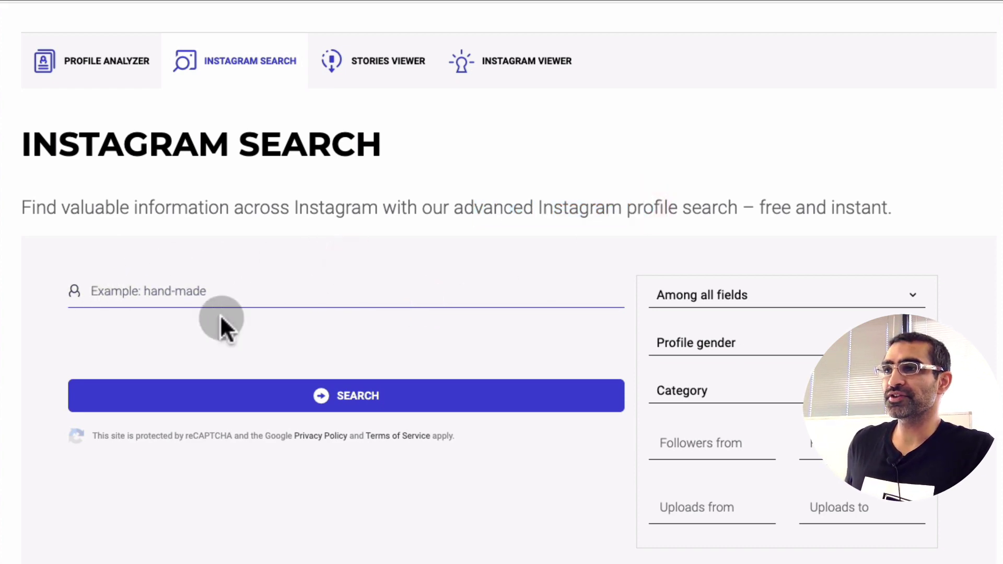
{"action": "left_click", "coordinate": [203, 298]}
{"action": "left_click", "coordinate": [186, 329]}
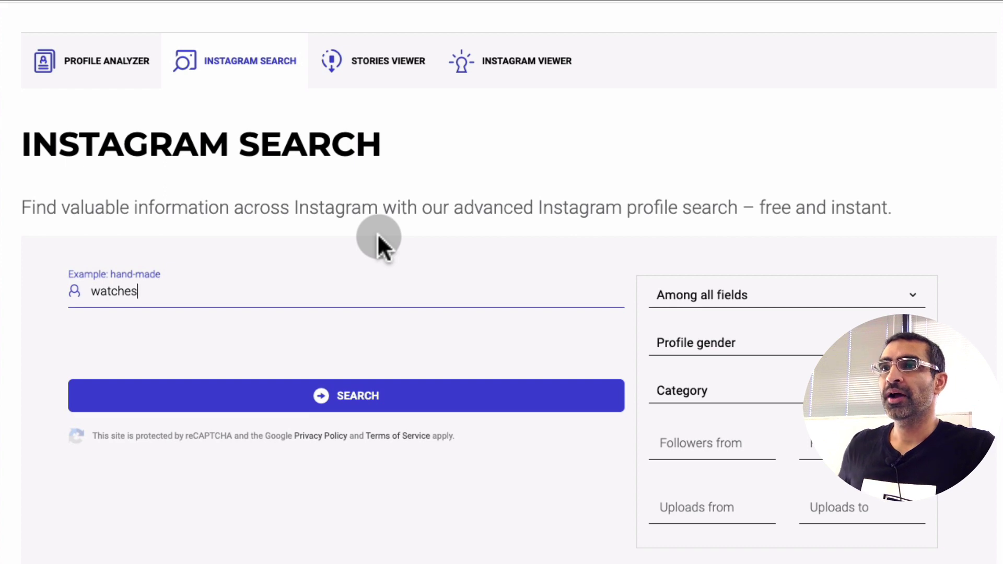
Keep searching all fields, leave gender unset and restrict the category to Shopping & Retail.
{"action": "scroll", "coordinate": [791, 199], "scroll_direction": "down", "scroll_amount": 2}
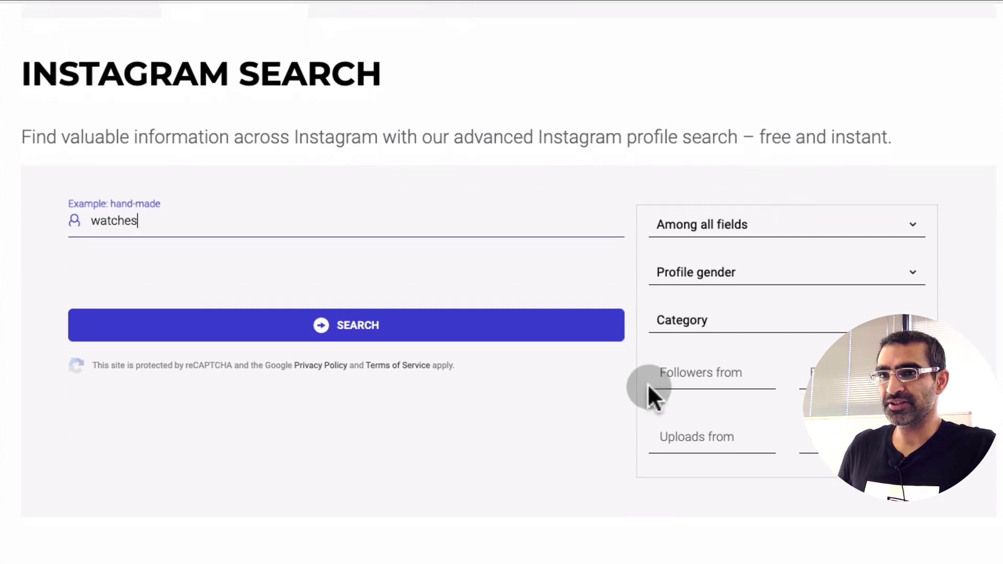
{"action": "left_click", "coordinate": [745, 225]}
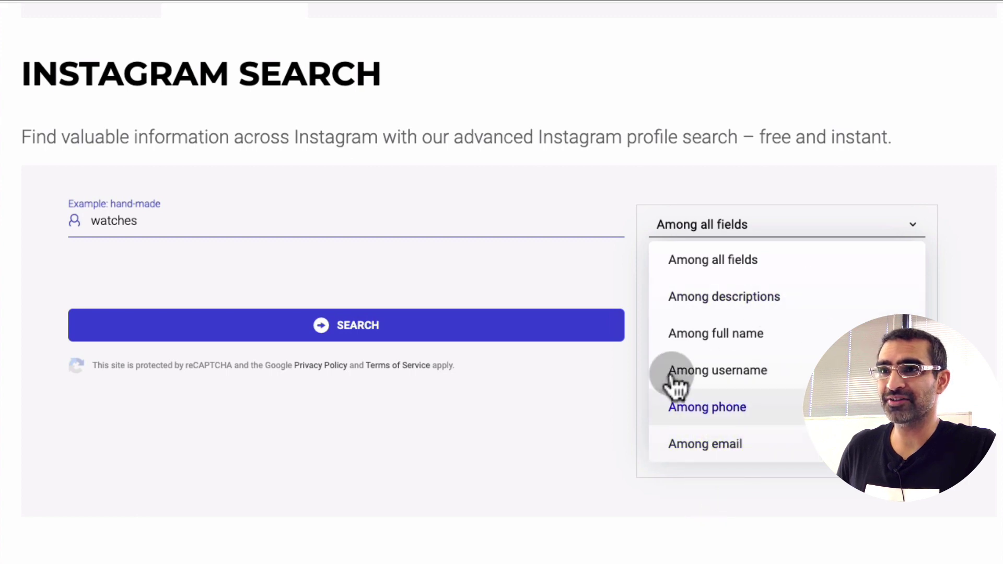
{"action": "left_click", "coordinate": [730, 269]}
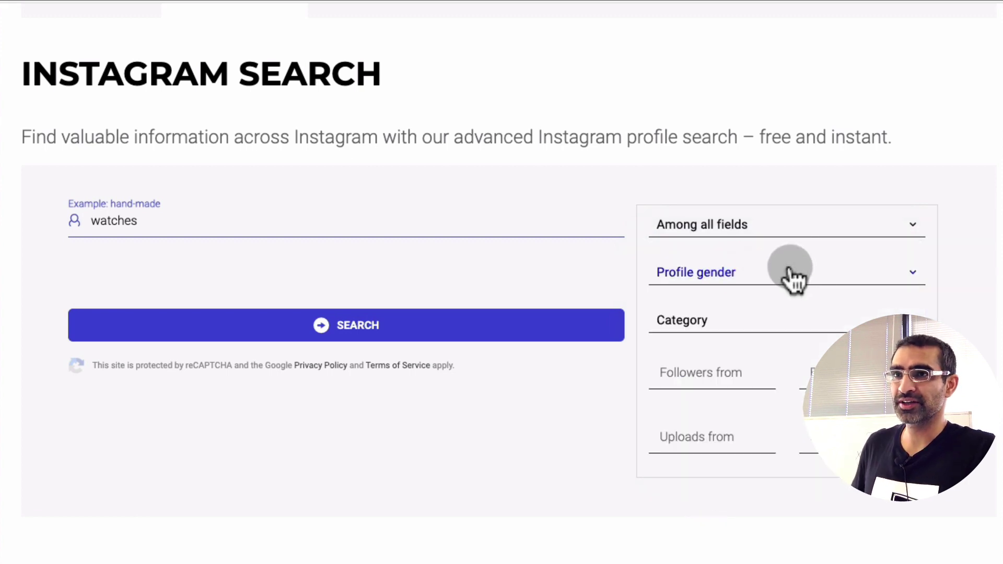
{"action": "left_click", "coordinate": [794, 273]}
{"action": "left_click", "coordinate": [555, 473]}
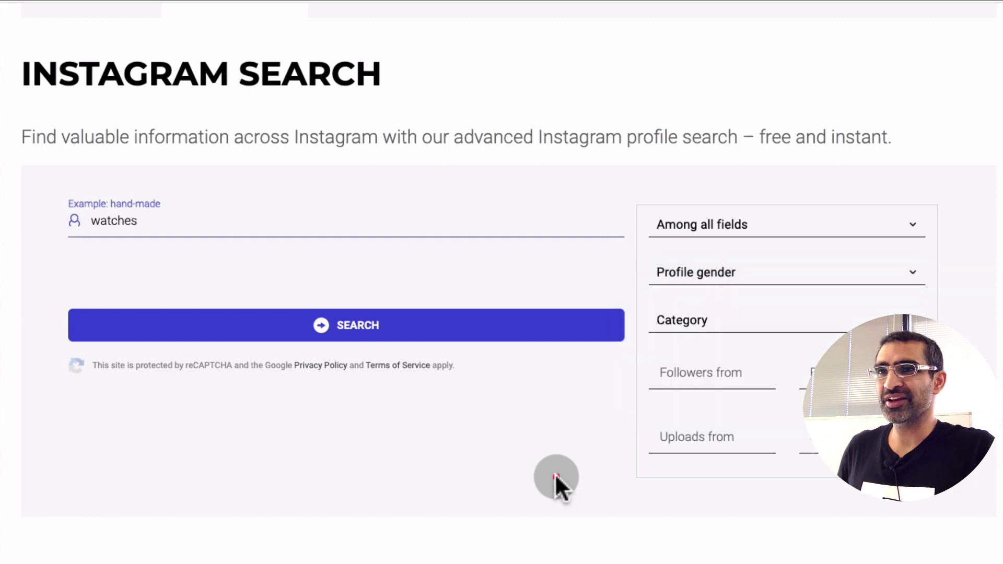
{"action": "left_click", "coordinate": [709, 333]}
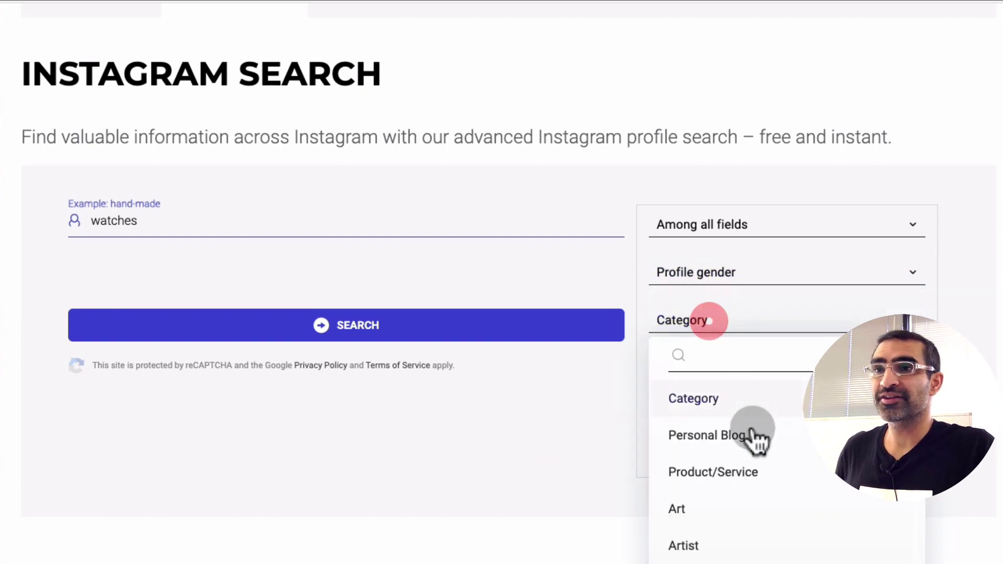
{"action": "scroll", "coordinate": [756, 439], "scroll_direction": "down", "scroll_amount": 4}
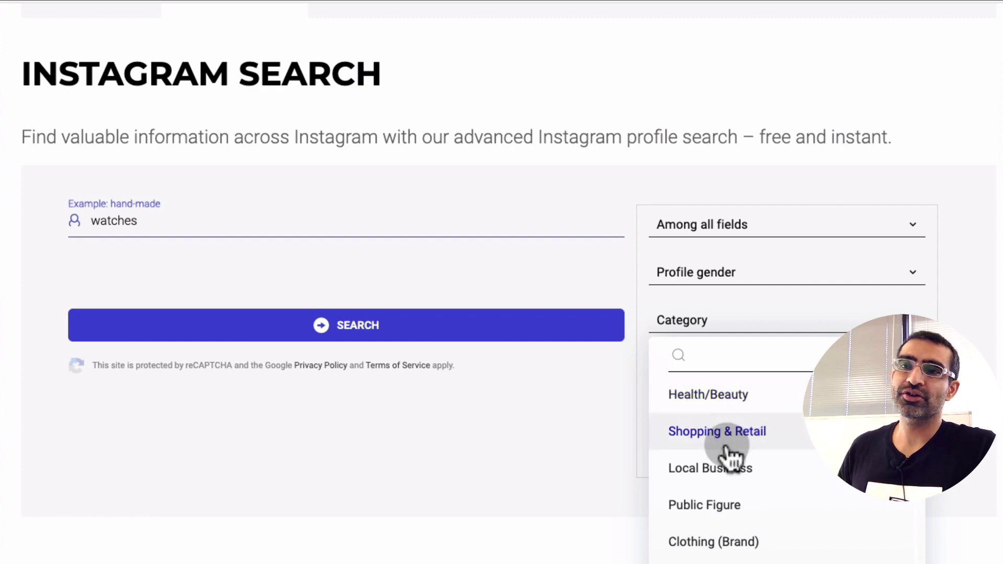
{"action": "left_click", "coordinate": [730, 438]}
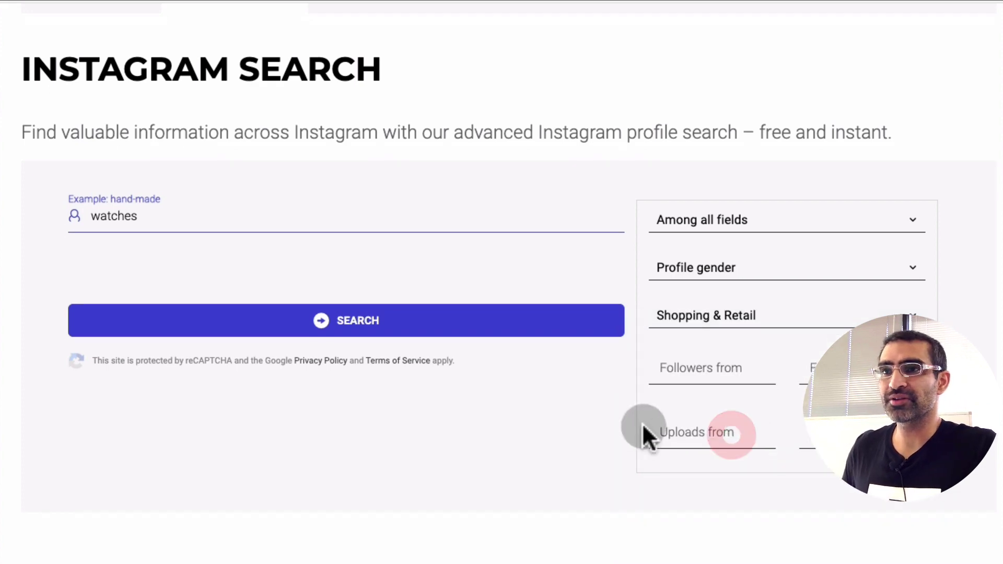
{"action": "scroll", "coordinate": [731, 366], "scroll_direction": "down", "scroll_amount": 3}
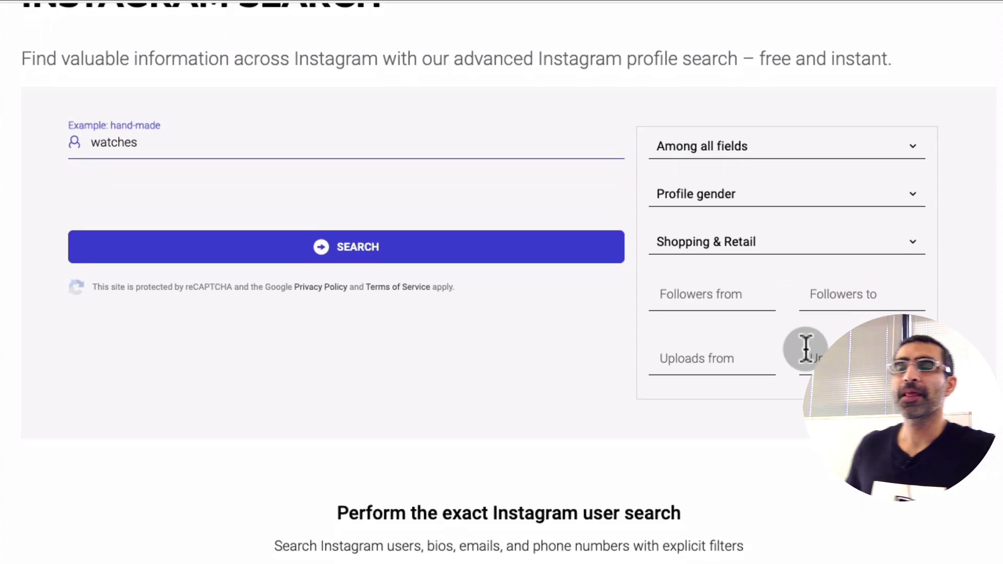
{"action": "scroll", "coordinate": [806, 349], "scroll_direction": "up", "scroll_amount": 1}
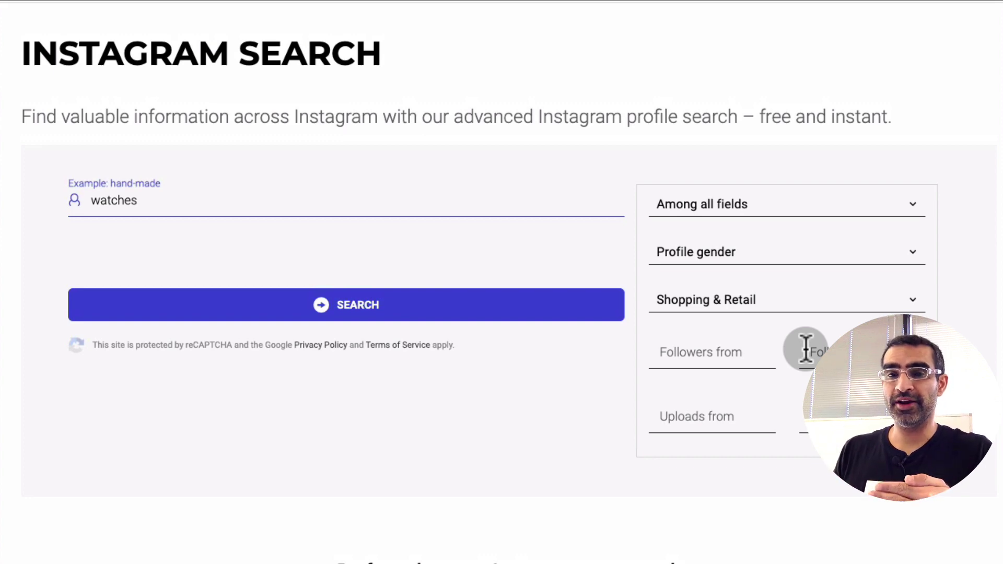
Set the follower range from 5000 to 50000 and review the completed filters.
{"action": "left_click", "coordinate": [667, 351]}
{"action": "left_click", "coordinate": [675, 389]}
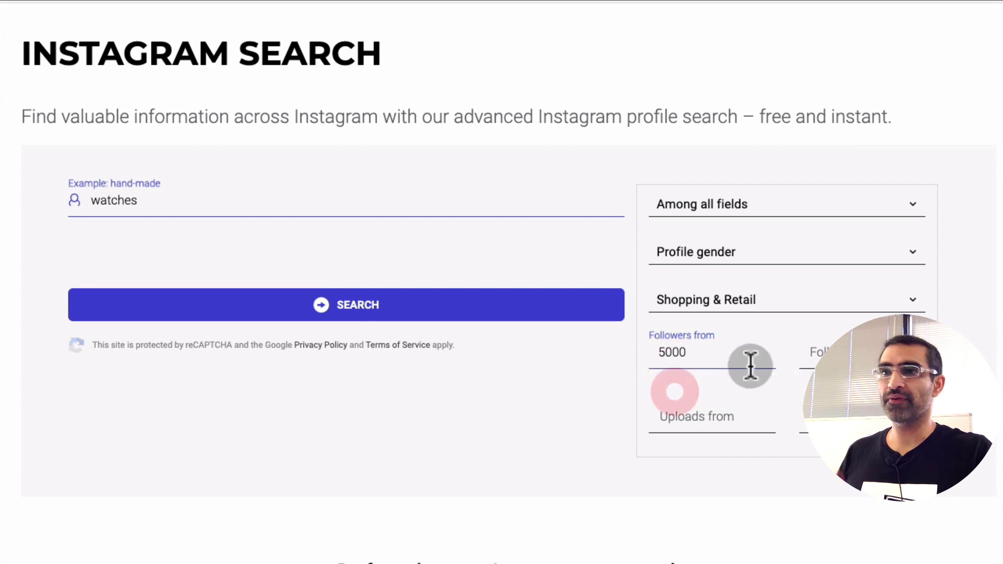
{"action": "left_click", "coordinate": [824, 347]}
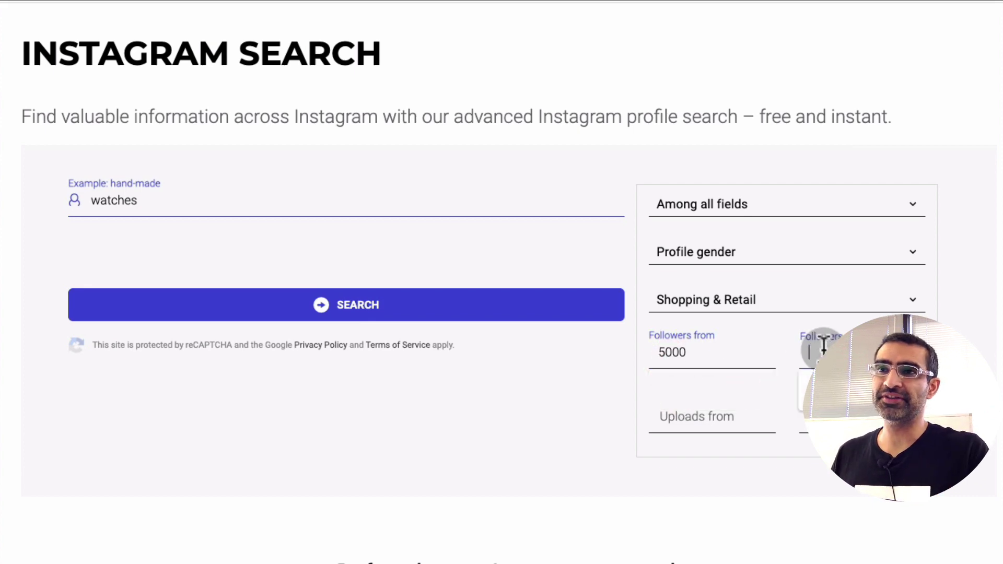
{"action": "left_click", "coordinate": [824, 389]}
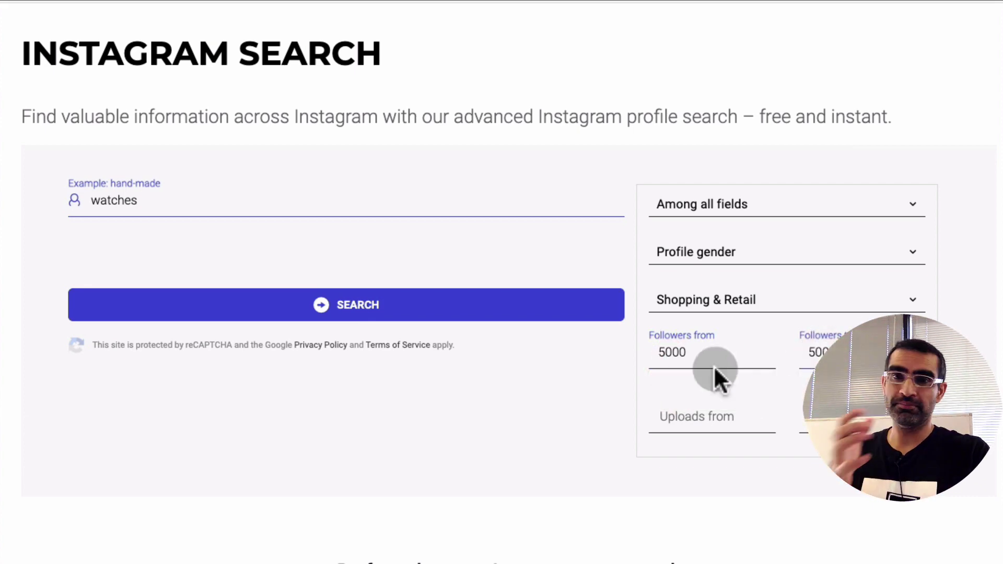
{"action": "scroll", "coordinate": [713, 366], "scroll_direction": "down", "scroll_amount": 1}
{"action": "scroll", "coordinate": [714, 366], "scroll_direction": "down", "scroll_amount": 3}
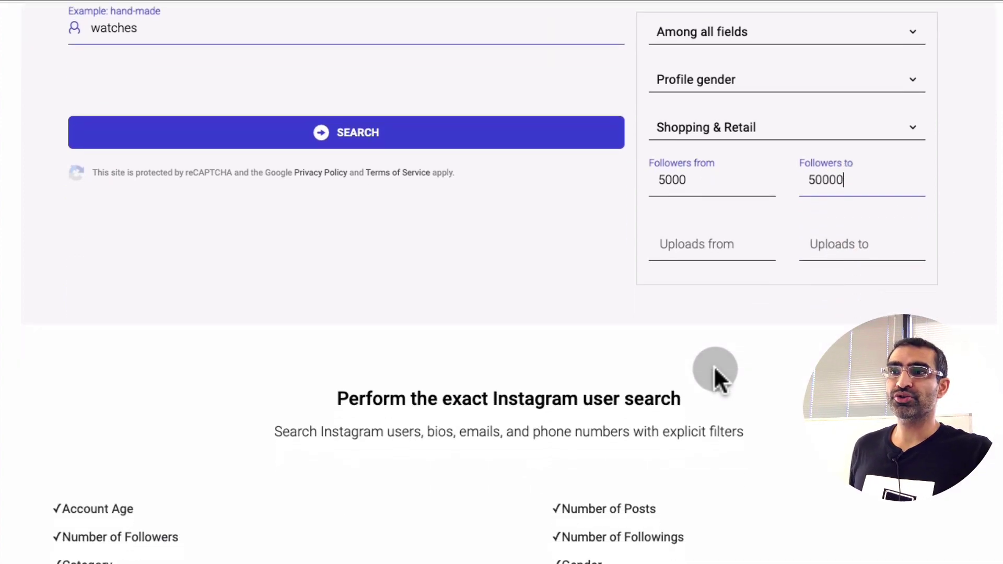
{"action": "scroll", "coordinate": [713, 366], "scroll_direction": "up", "scroll_amount": 4}
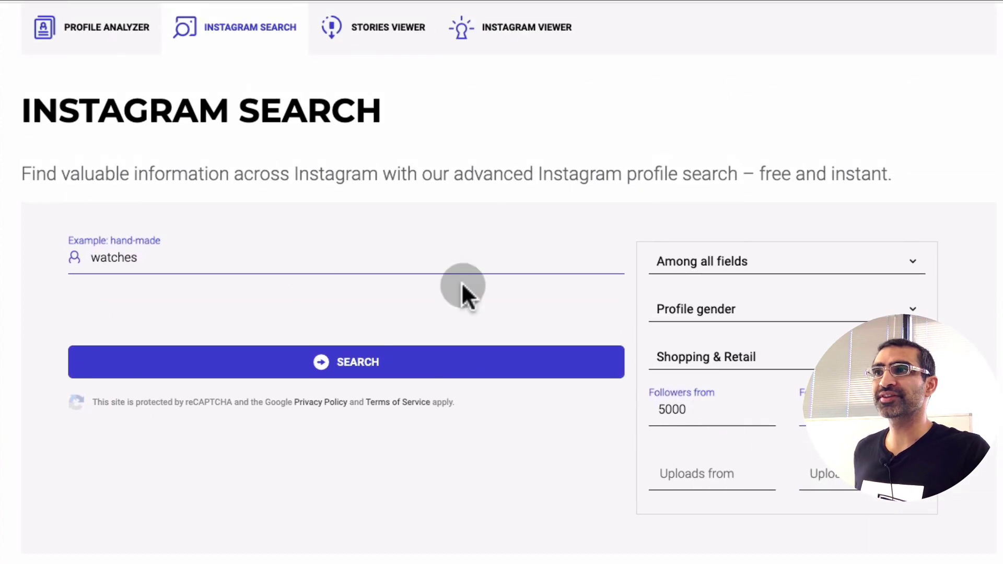
{"action": "scroll", "coordinate": [425, 297], "scroll_direction": "up", "scroll_amount": 2}
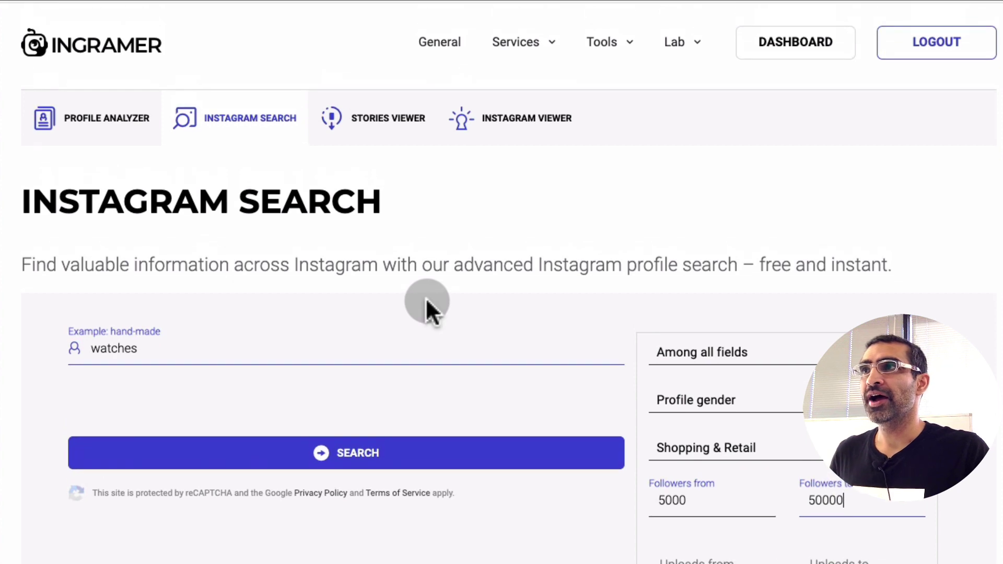
{"action": "scroll", "coordinate": [425, 296], "scroll_direction": "down", "scroll_amount": 4}
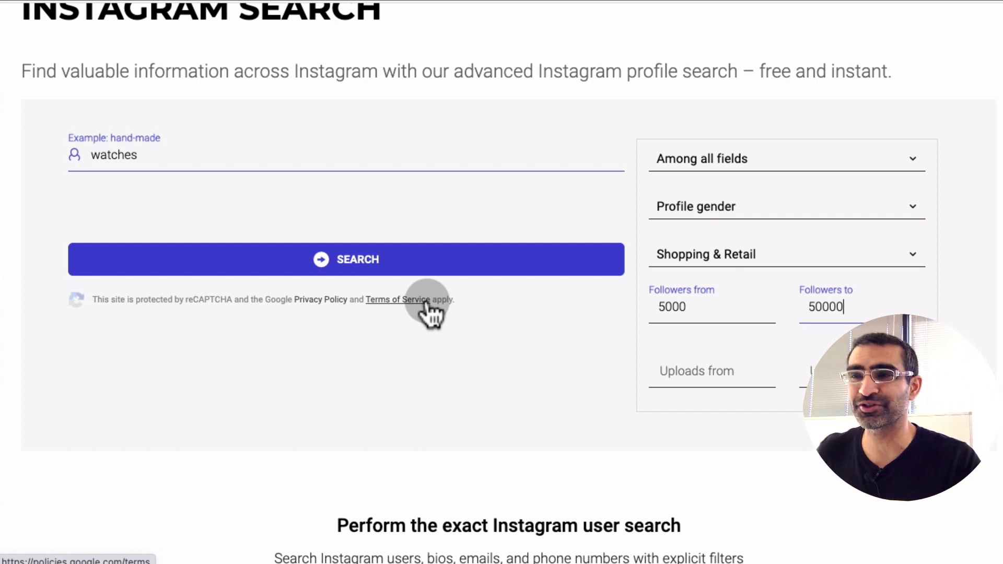
{"action": "scroll", "coordinate": [426, 309], "scroll_direction": "up", "scroll_amount": 2}
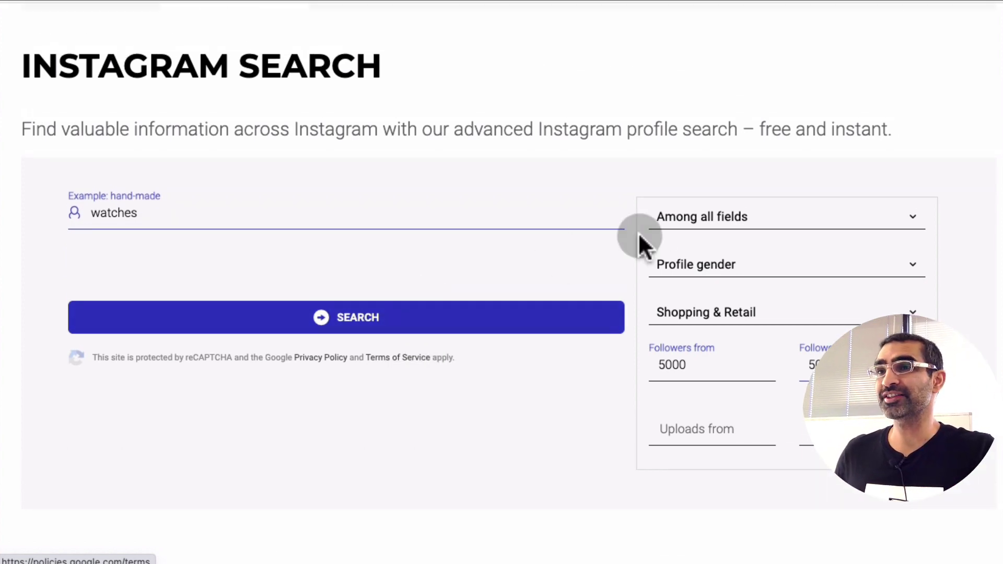
{"action": "scroll", "coordinate": [411, 366], "scroll_direction": "up", "scroll_amount": 4}
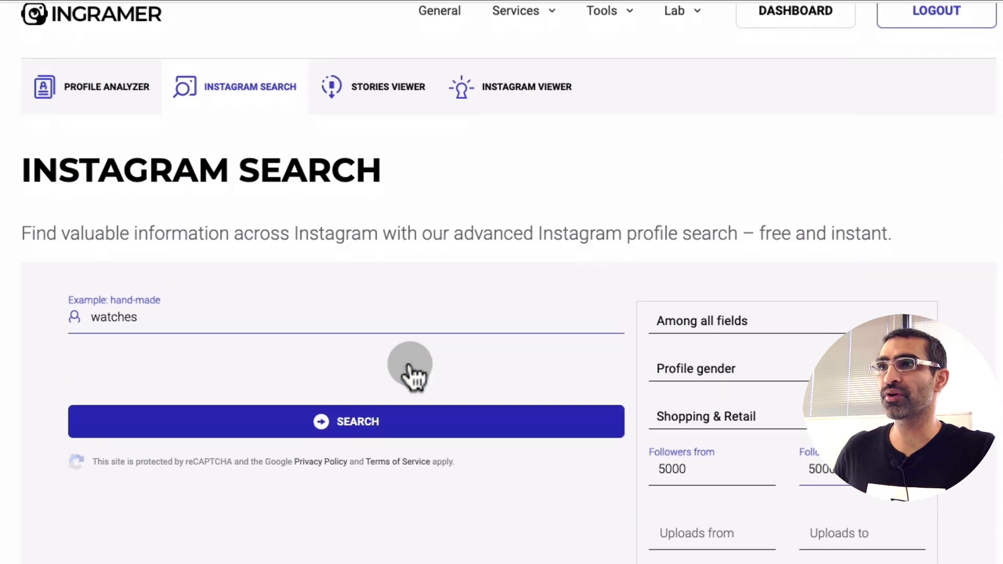
{"action": "scroll", "coordinate": [410, 366], "scroll_direction": "down", "scroll_amount": 4}
{"action": "scroll", "coordinate": [415, 374], "scroll_direction": "down", "scroll_amount": 2}
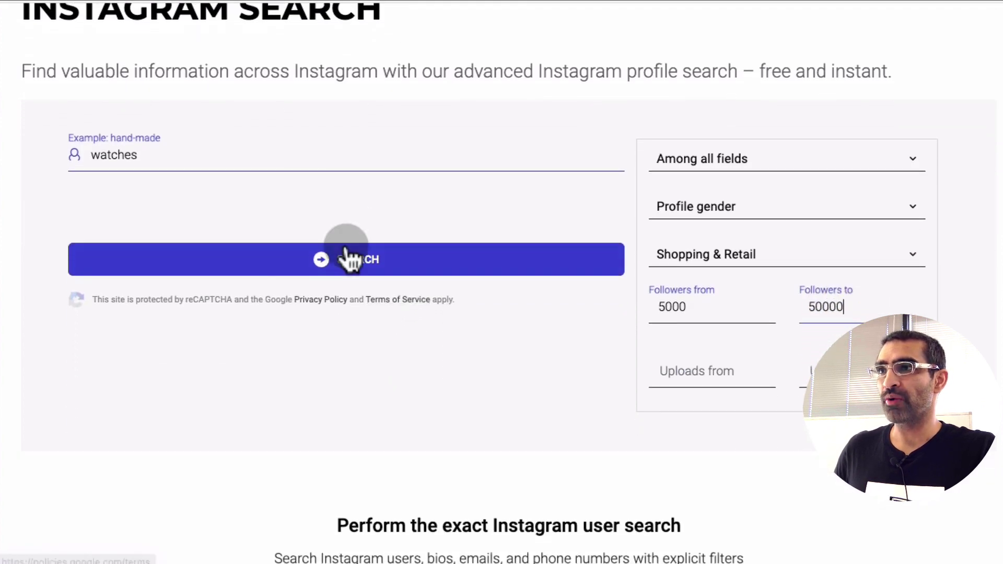
Run the filtered watches search and scroll the profile cards from own_trend_ to edinburghwatchcompany.
{"action": "left_click", "coordinate": [372, 260]}
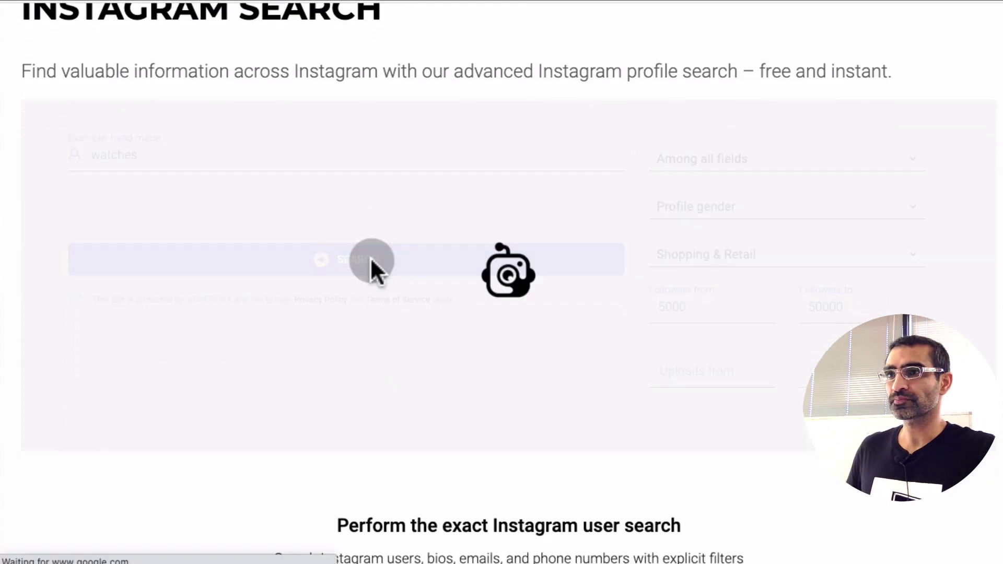
{"action": "scroll", "coordinate": [372, 259], "scroll_direction": "up", "scroll_amount": 2}
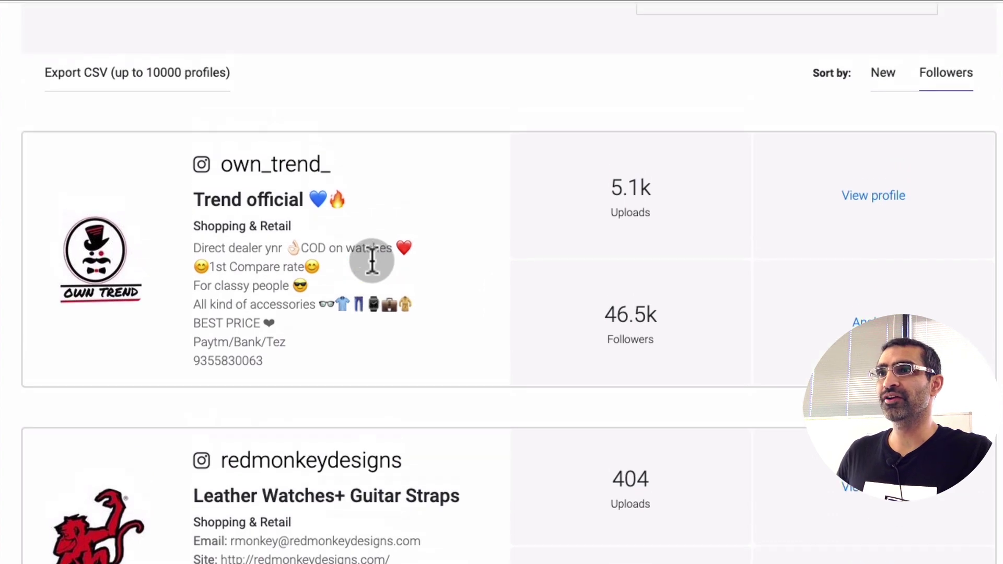
{"action": "scroll", "coordinate": [372, 261], "scroll_direction": "down", "scroll_amount": 5}
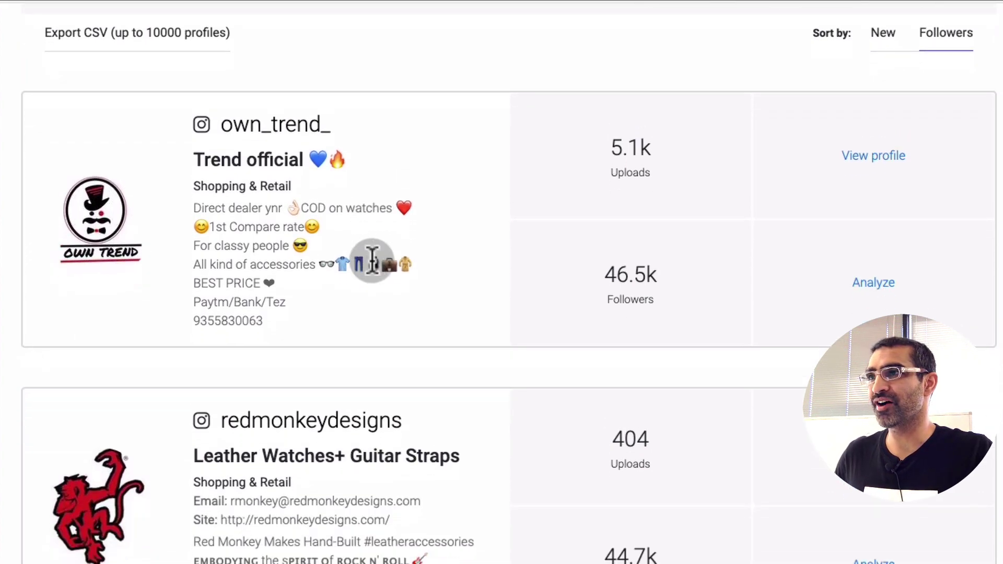
{"action": "scroll", "coordinate": [372, 261], "scroll_direction": "down", "scroll_amount": 6}
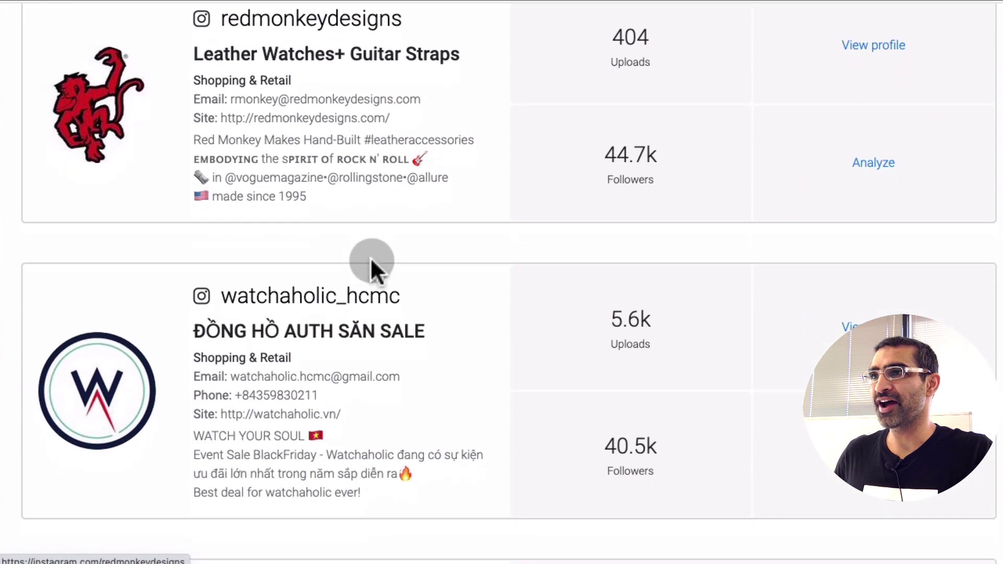
{"action": "scroll", "coordinate": [511, 279], "scroll_direction": "down", "scroll_amount": 4}
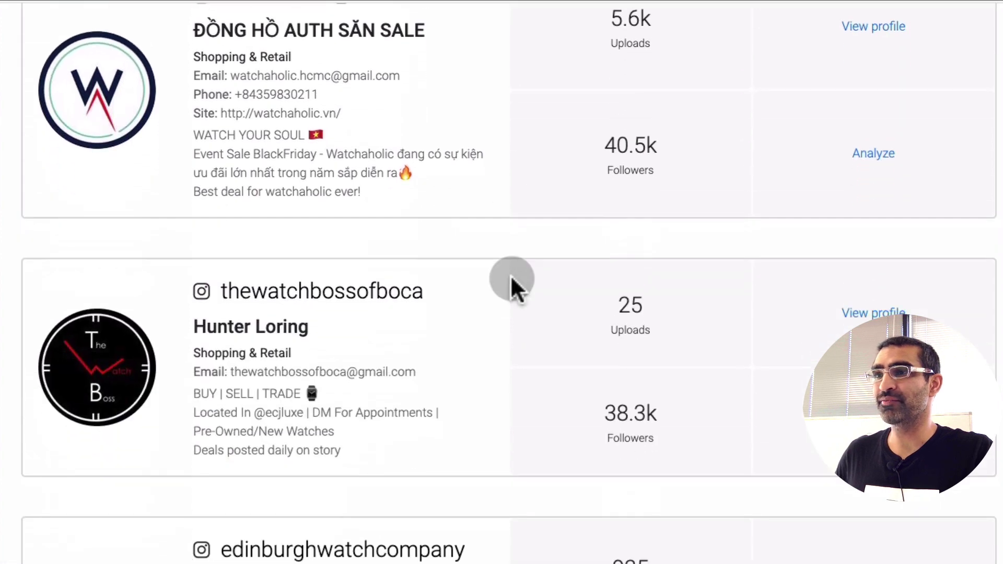
{"action": "scroll", "coordinate": [512, 279], "scroll_direction": "down", "scroll_amount": 7}
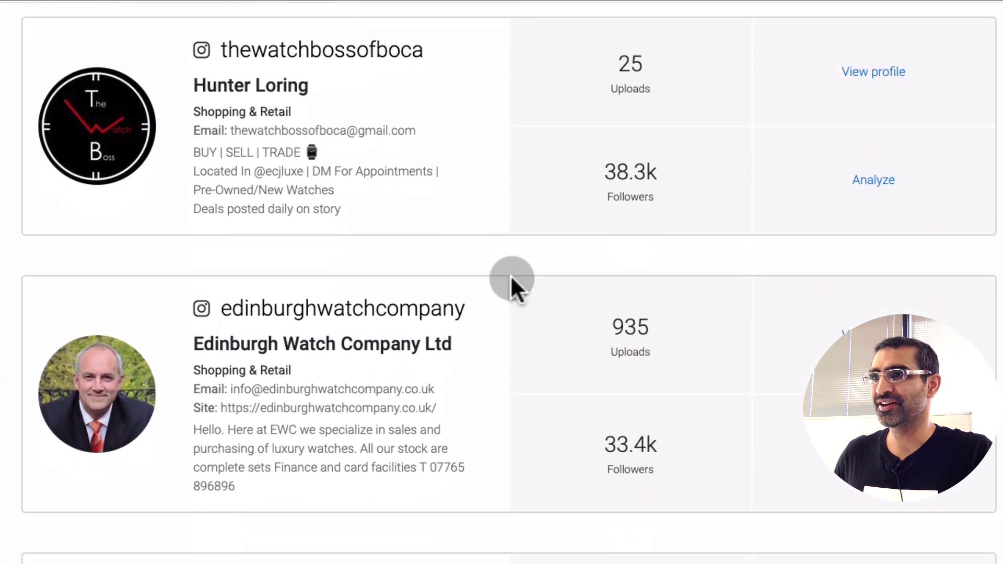
{"action": "scroll", "coordinate": [511, 280], "scroll_direction": "down", "scroll_amount": 8}
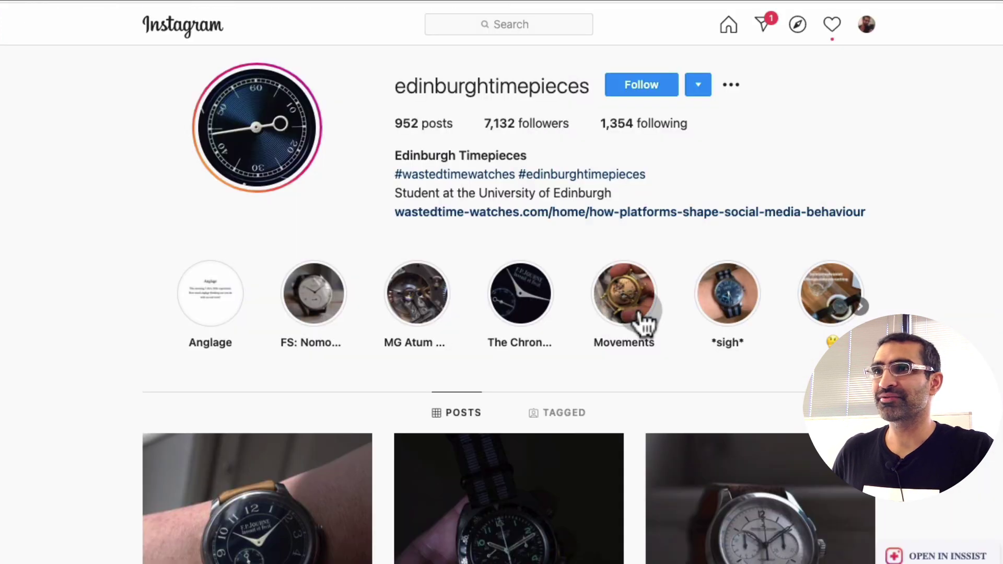
Open one of edinburghtimepieces' watch posts, then return to the edinburghtimepieces profile.
{"action": "scroll", "coordinate": [640, 320], "scroll_direction": "down", "scroll_amount": 4}
{"action": "scroll", "coordinate": [641, 320], "scroll_direction": "up", "scroll_amount": 4}
{"action": "left_click", "coordinate": [152, 78]}
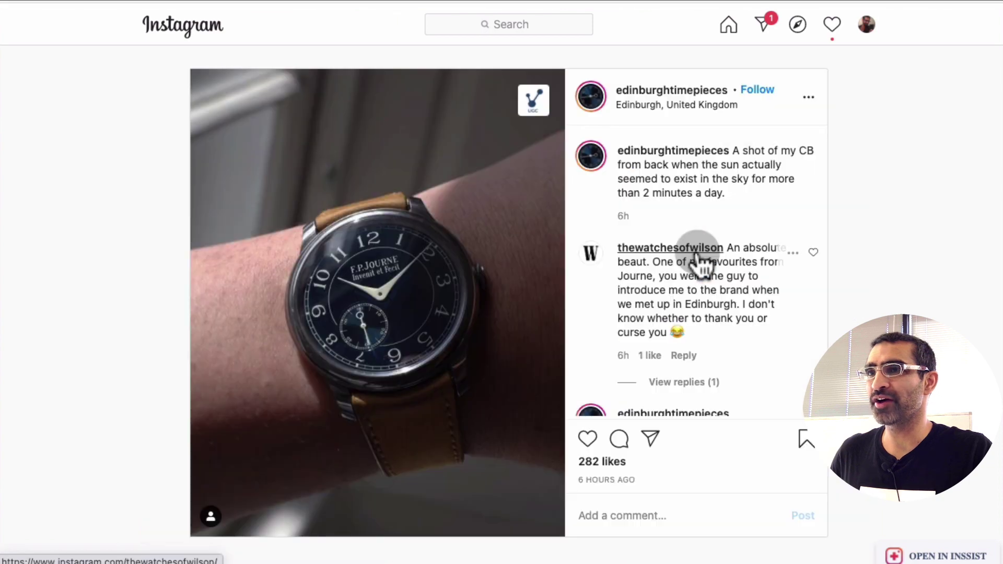
{"action": "scroll", "coordinate": [698, 256], "scroll_direction": "down", "scroll_amount": 3}
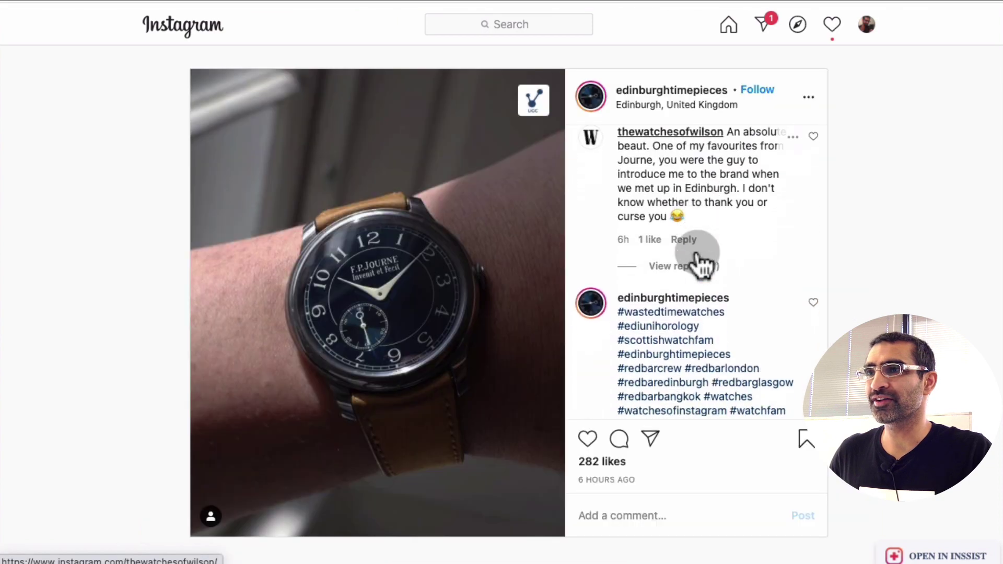
{"action": "scroll", "coordinate": [657, 180], "scroll_direction": "up", "scroll_amount": 2}
{"action": "left_click", "coordinate": [657, 92]}
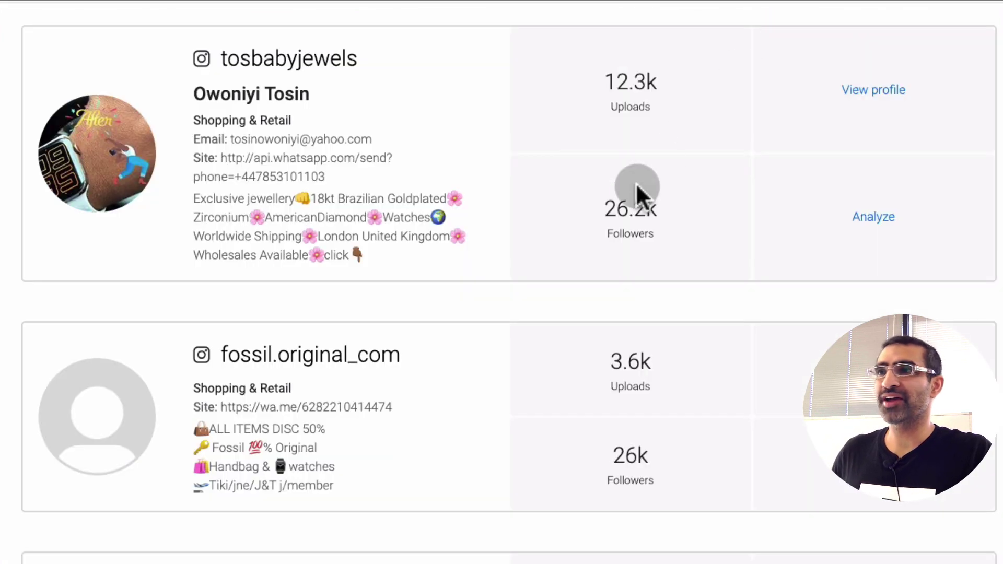
Scroll through the watch profile results and back up to own_trend_ and redmonkeydesigns.
{"action": "scroll", "coordinate": [555, 219], "scroll_direction": "down", "scroll_amount": 8}
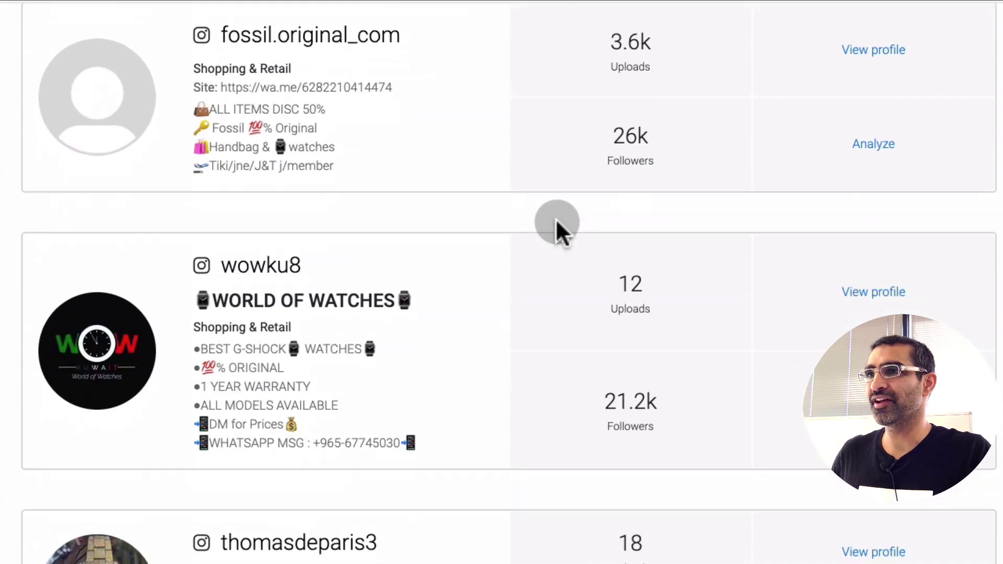
{"action": "scroll", "coordinate": [557, 224], "scroll_direction": "down", "scroll_amount": 4}
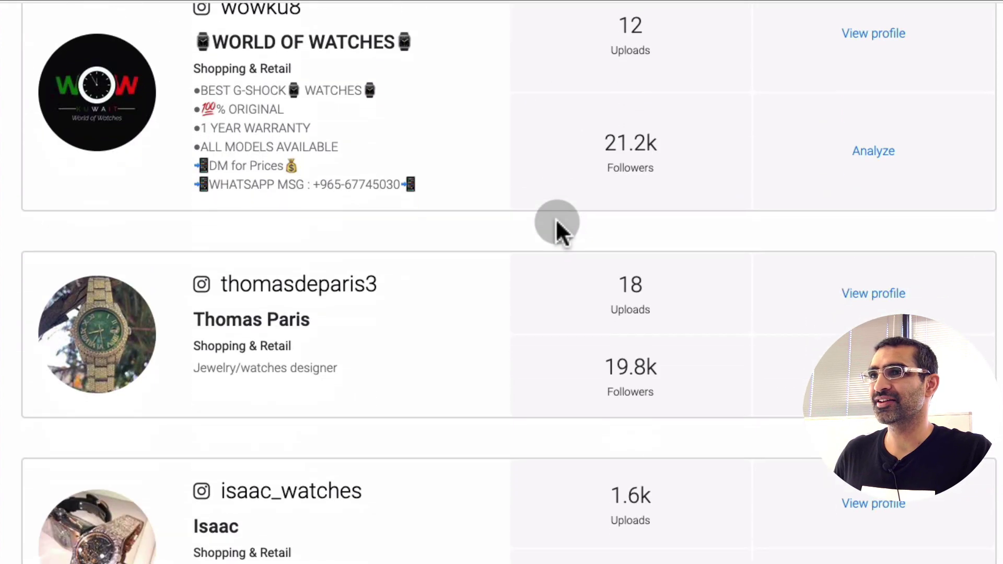
{"action": "scroll", "coordinate": [557, 223], "scroll_direction": "down", "scroll_amount": 6}
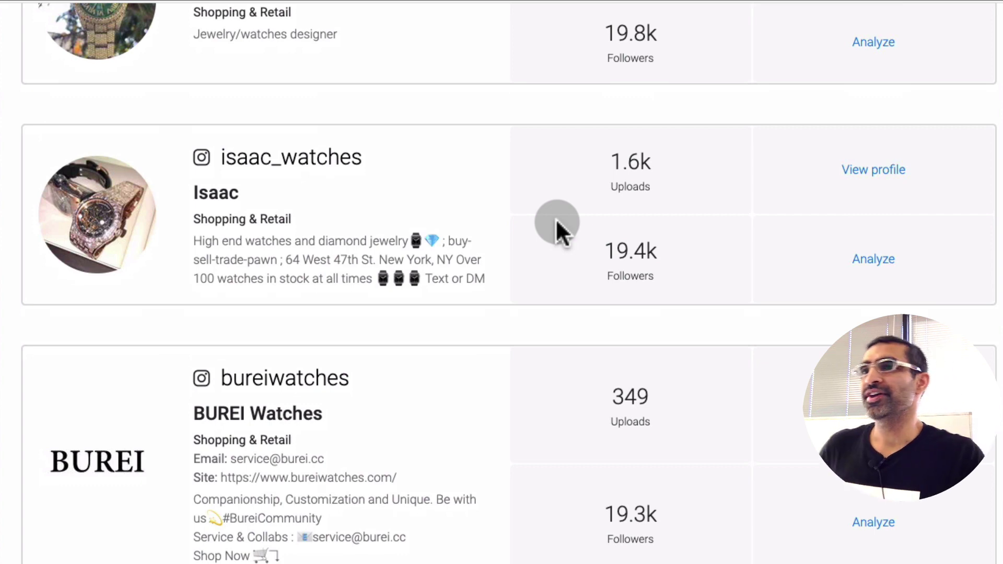
{"action": "scroll", "coordinate": [556, 219], "scroll_direction": "up", "scroll_amount": 1}
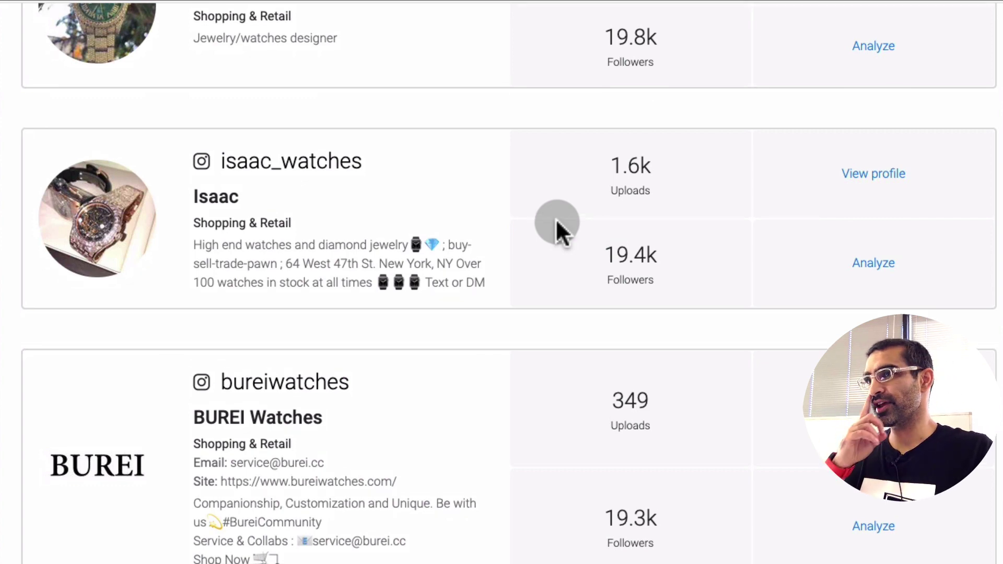
{"action": "scroll", "coordinate": [556, 219], "scroll_direction": "up", "scroll_amount": 1}
{"action": "scroll", "coordinate": [556, 218], "scroll_direction": "up", "scroll_amount": 15}
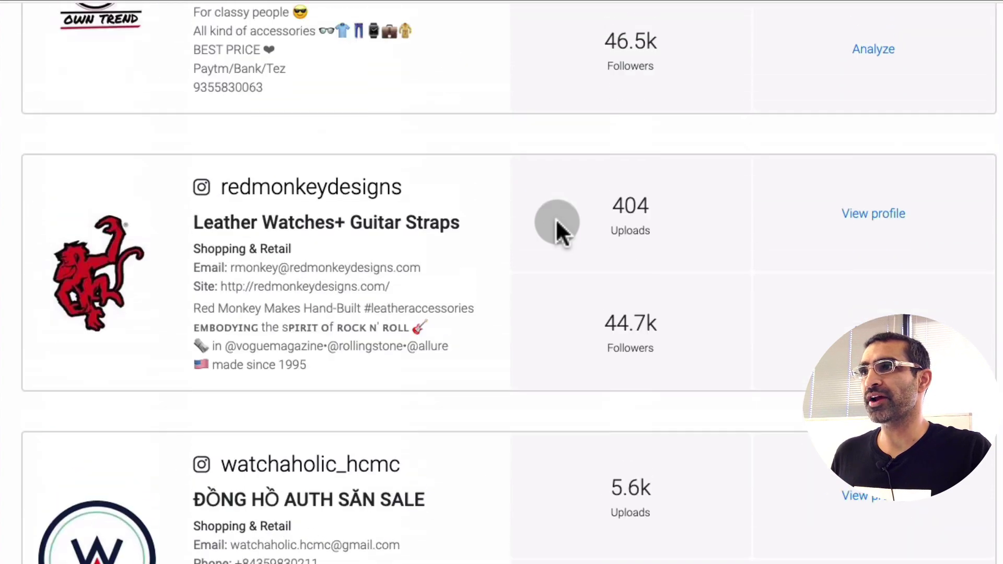
{"action": "scroll", "coordinate": [556, 219], "scroll_direction": "up", "scroll_amount": 3}
{"action": "scroll", "coordinate": [556, 218], "scroll_direction": "down", "scroll_amount": 1}
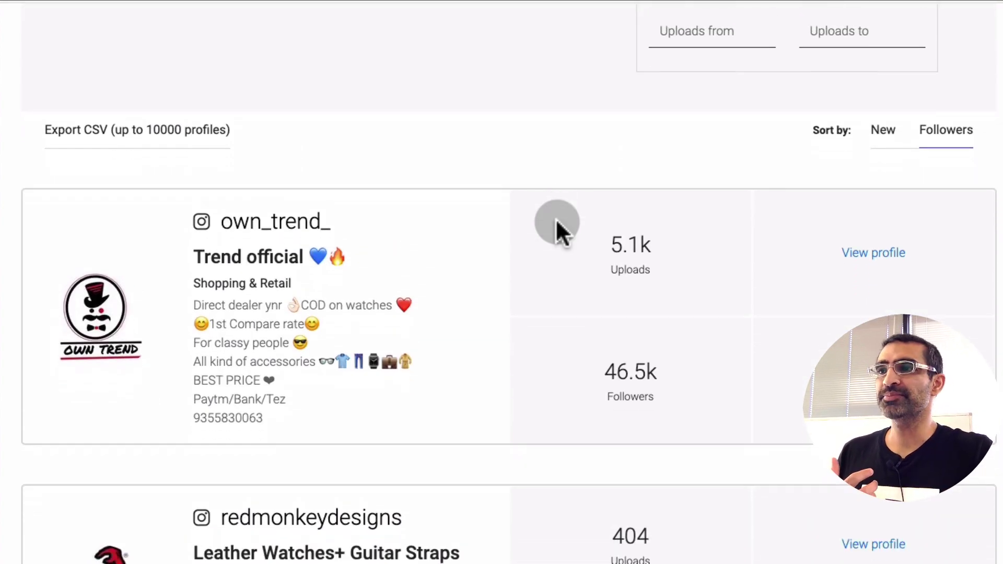
{"action": "scroll", "coordinate": [556, 219], "scroll_direction": "down", "scroll_amount": 5}
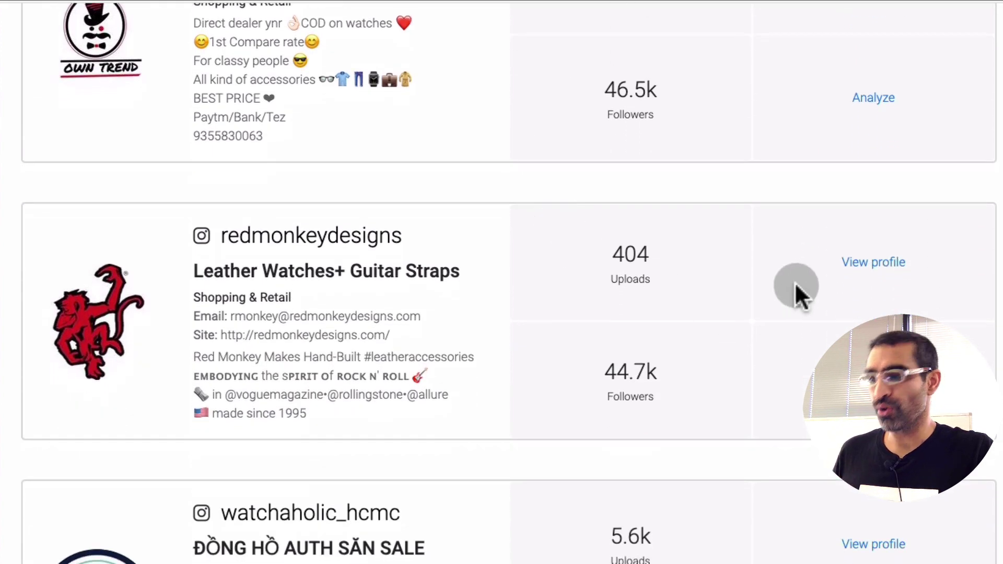
View redmonkeydesigns on Instagram, then scroll the results down to watchaholic_hcmc and thewatchbossofboca.
{"action": "left_click", "coordinate": [870, 266]}
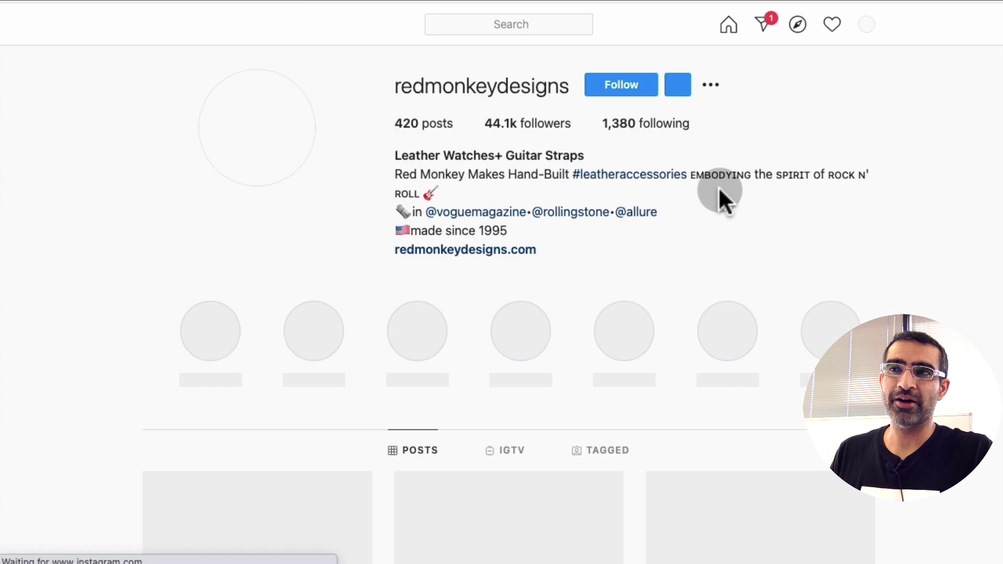
{"action": "scroll", "coordinate": [718, 190], "scroll_direction": "down", "scroll_amount": 10}
{"action": "scroll", "coordinate": [720, 196], "scroll_direction": "down", "scroll_amount": 15}
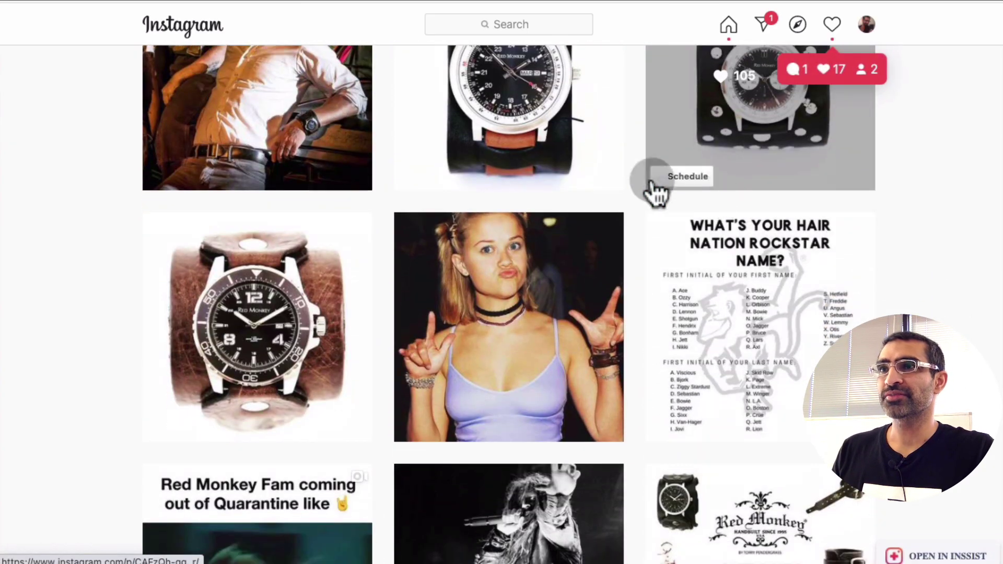
{"action": "scroll", "coordinate": [616, 402], "scroll_direction": "down", "scroll_amount": 8}
{"action": "scroll", "coordinate": [614, 394], "scroll_direction": "down", "scroll_amount": 15}
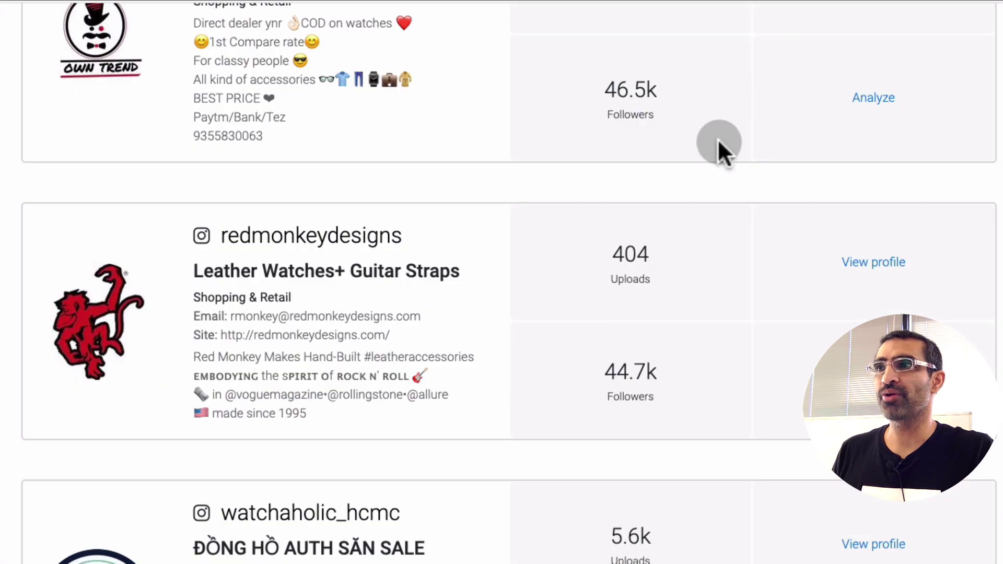
{"action": "scroll", "coordinate": [719, 141], "scroll_direction": "down", "scroll_amount": 6}
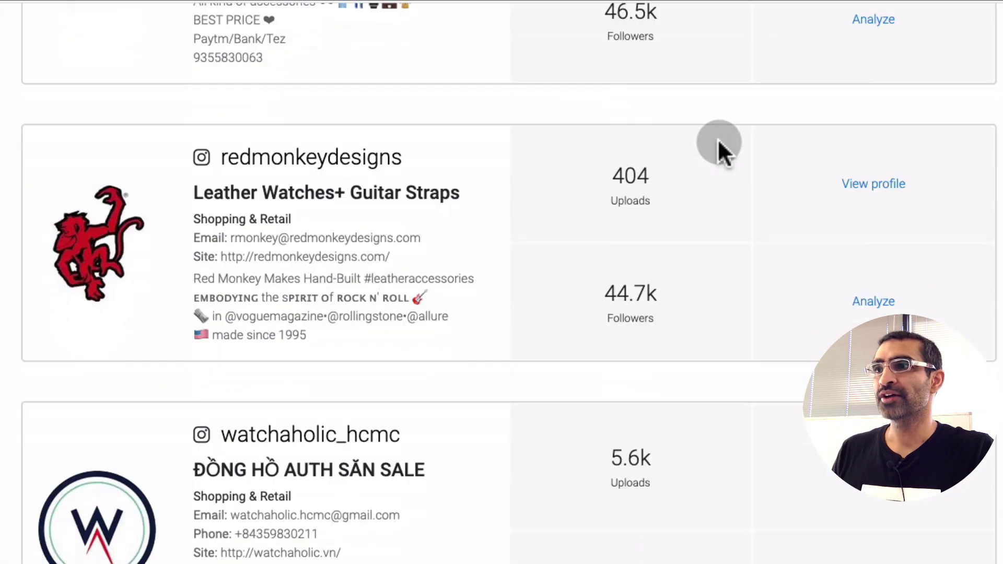
{"action": "scroll", "coordinate": [718, 141], "scroll_direction": "down", "scroll_amount": 3}
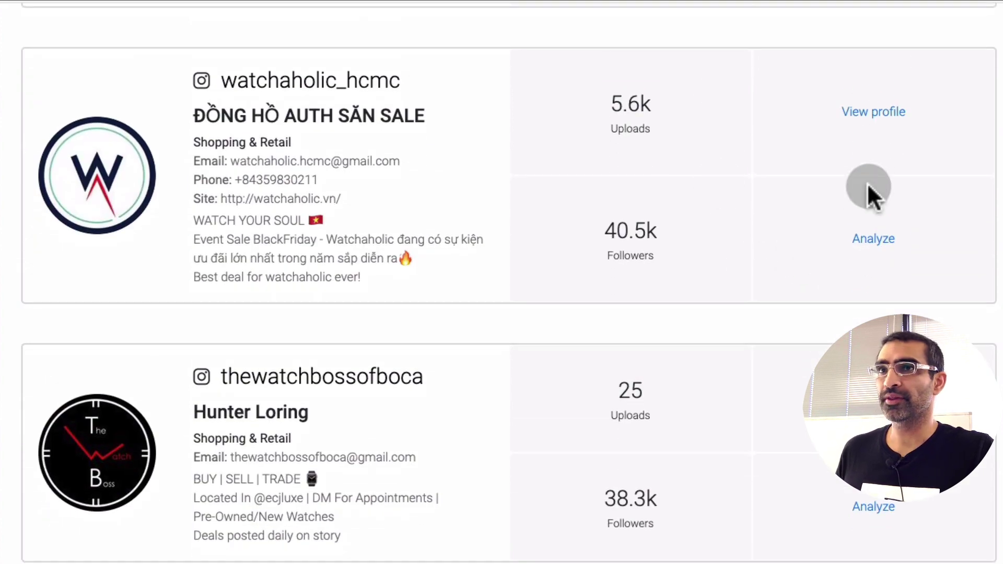
{"action": "left_click", "coordinate": [879, 116]}
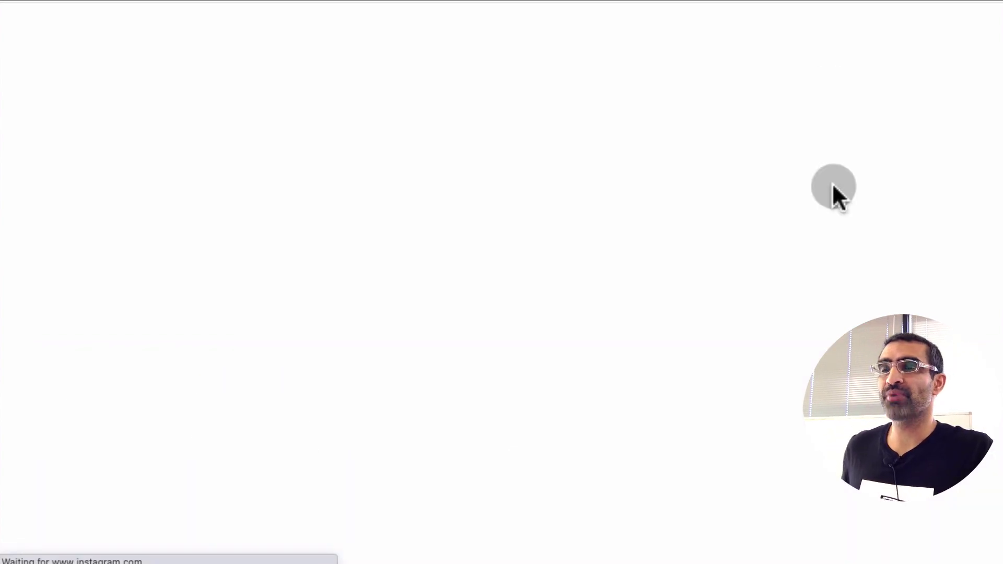
{"action": "scroll", "coordinate": [832, 188], "scroll_direction": "down", "scroll_amount": 10}
{"action": "scroll", "coordinate": [835, 201], "scroll_direction": "down", "scroll_amount": 12}
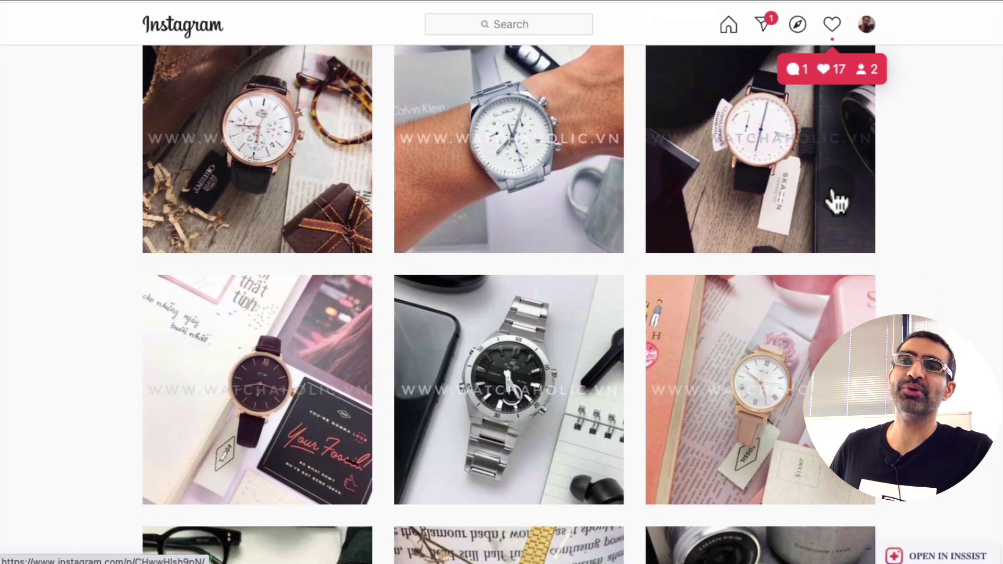
{"action": "scroll", "coordinate": [836, 202], "scroll_direction": "down", "scroll_amount": 10}
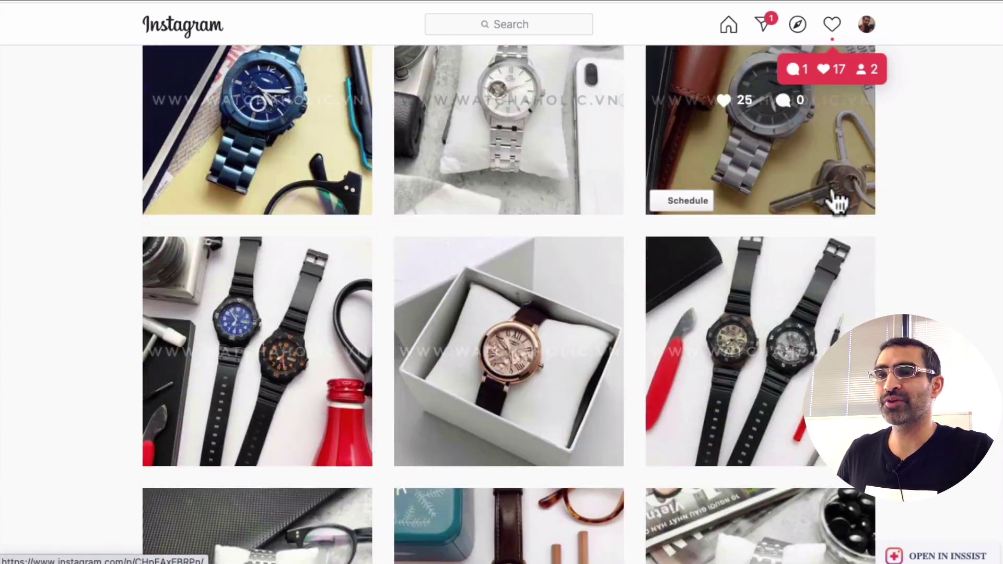
{"action": "scroll", "coordinate": [836, 201], "scroll_direction": "down", "scroll_amount": 5}
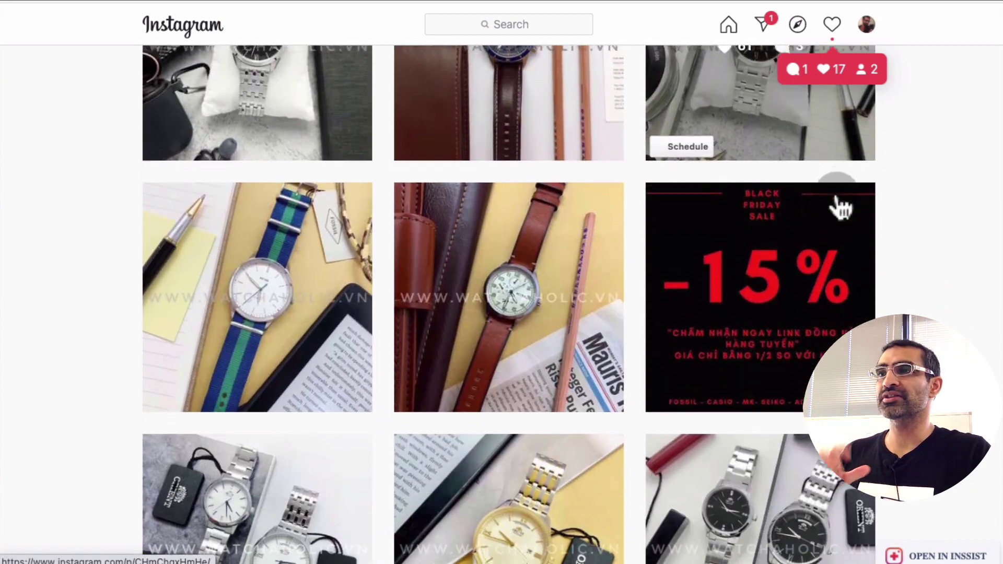
{"action": "scroll", "coordinate": [632, 280], "scroll_direction": "up", "scroll_amount": 15}
{"action": "scroll", "coordinate": [640, 272], "scroll_direction": "up", "scroll_amount": 8}
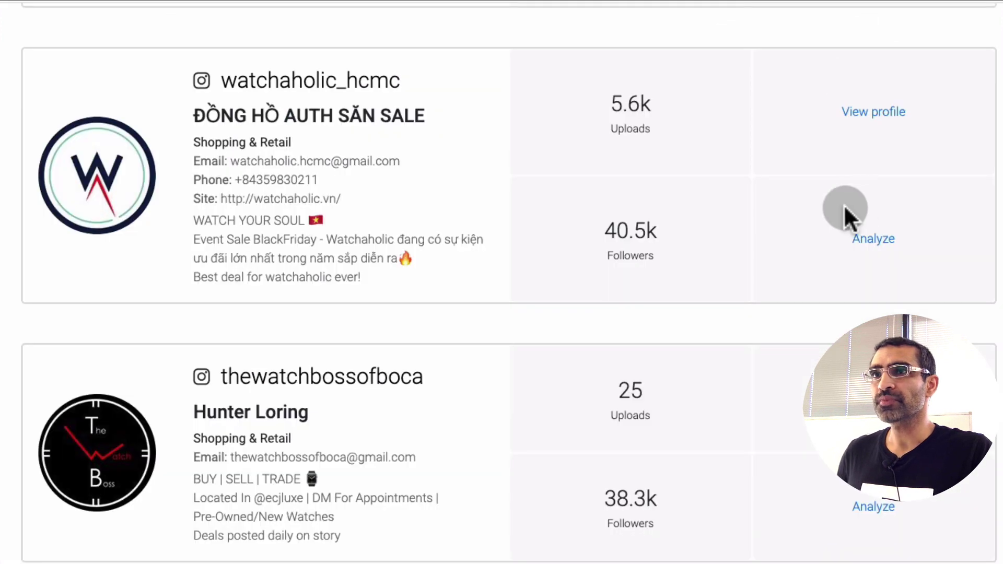
{"action": "scroll", "coordinate": [753, 231], "scroll_direction": "down", "scroll_amount": 2}
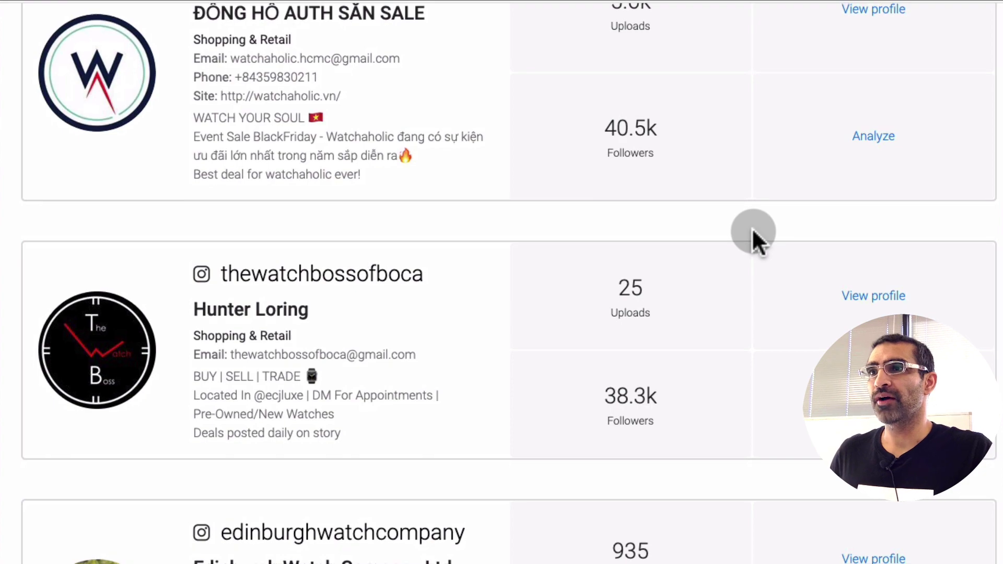
{"action": "scroll", "coordinate": [752, 231], "scroll_direction": "up", "scroll_amount": 10}
{"action": "scroll", "coordinate": [753, 232], "scroll_direction": "up", "scroll_amount": 4}
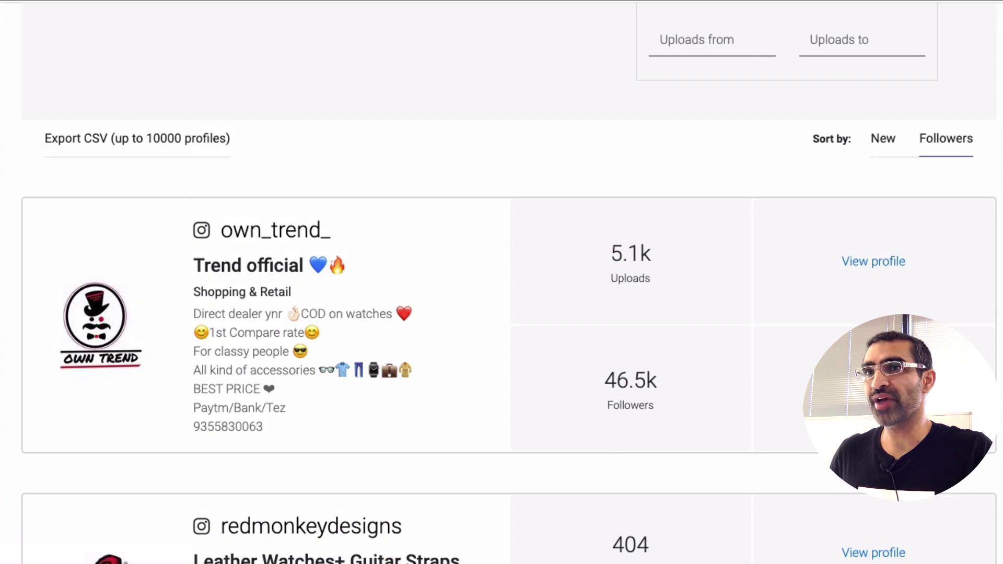
Open the Profile Analyzer report for own_trend_ and dismiss the cookie notice.
{"action": "left_click", "coordinate": [388, 355]}
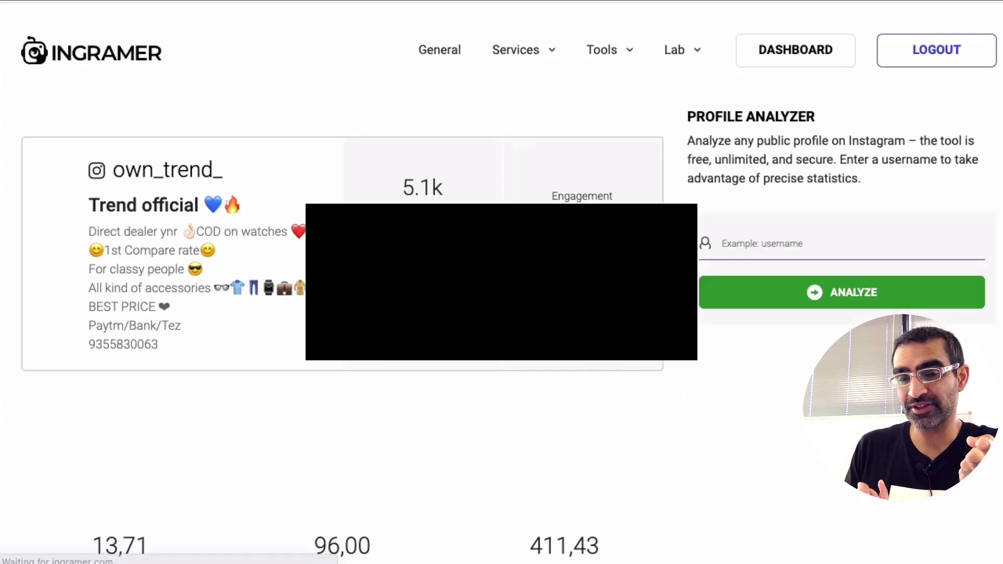
{"action": "scroll", "coordinate": [502, 282], "scroll_direction": "down", "scroll_amount": 1}
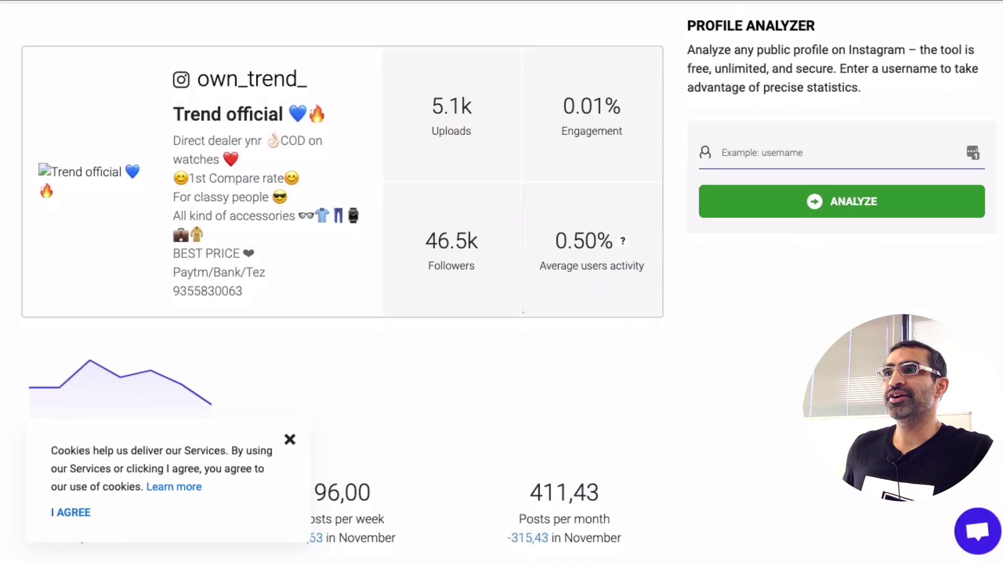
{"action": "left_click", "coordinate": [290, 439]}
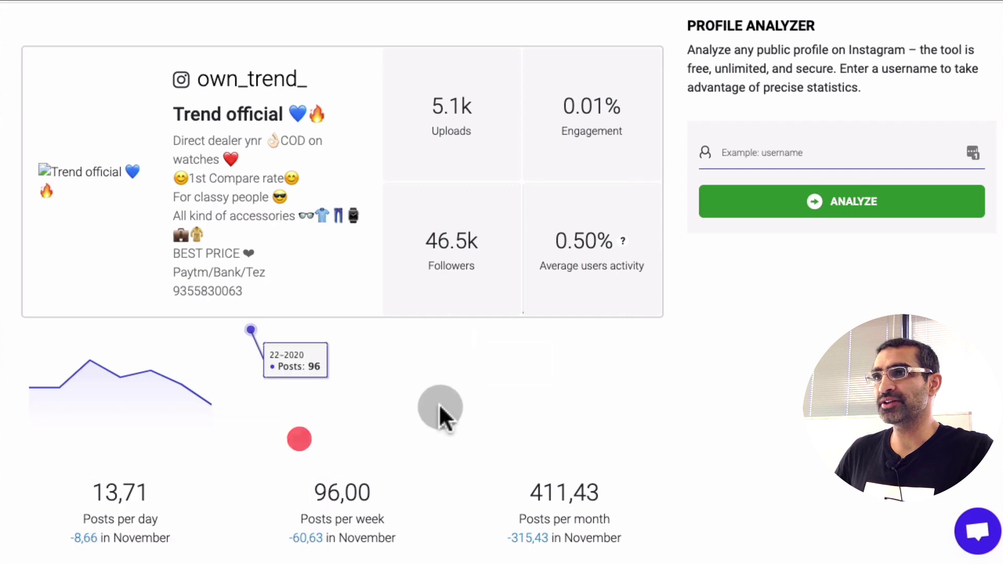
Read through own_trend_'s report: 13,71 posts per day, most popular time Wednesday 7:00.
{"action": "scroll", "coordinate": [439, 400], "scroll_direction": "up", "scroll_amount": 1}
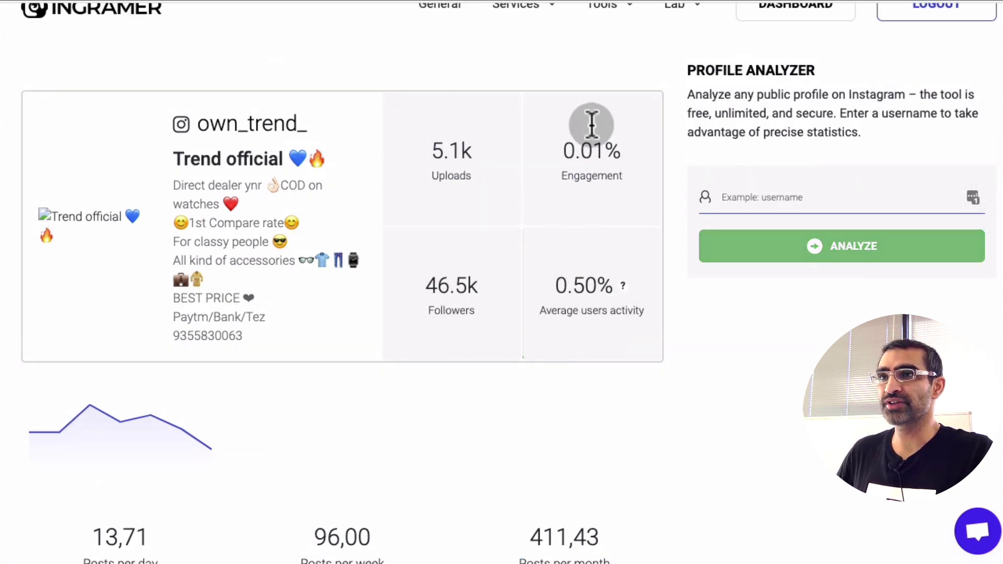
{"action": "scroll", "coordinate": [585, 175], "scroll_direction": "up", "scroll_amount": 1}
{"action": "scroll", "coordinate": [583, 173], "scroll_direction": "down", "scroll_amount": 6}
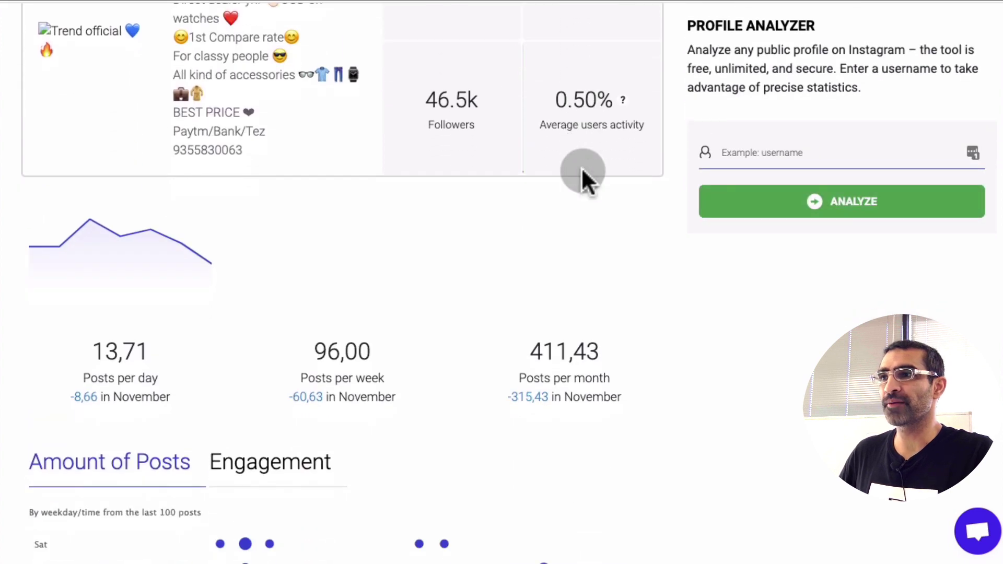
{"action": "scroll", "coordinate": [581, 167], "scroll_direction": "down", "scroll_amount": 2}
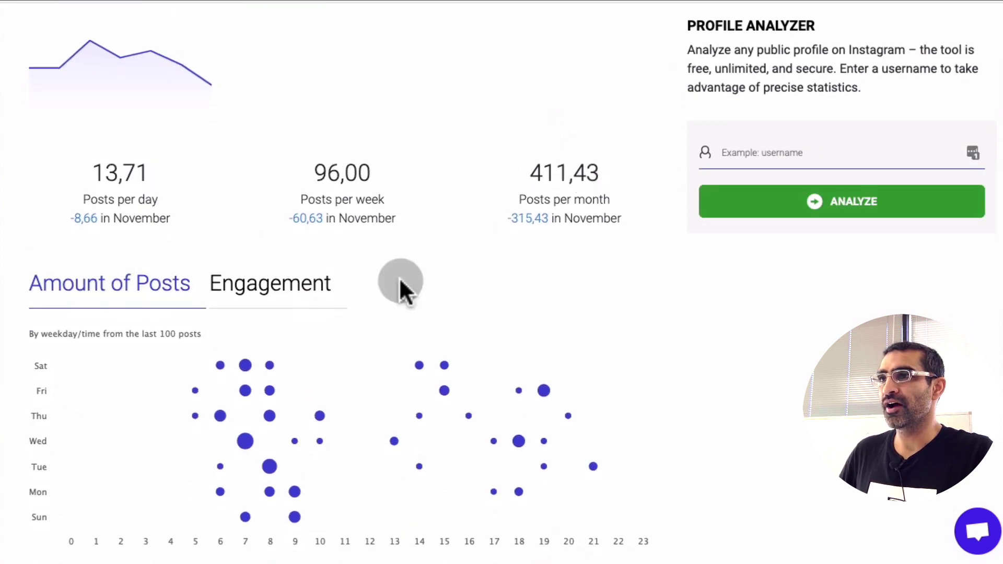
{"action": "scroll", "coordinate": [198, 262], "scroll_direction": "down", "scroll_amount": 8}
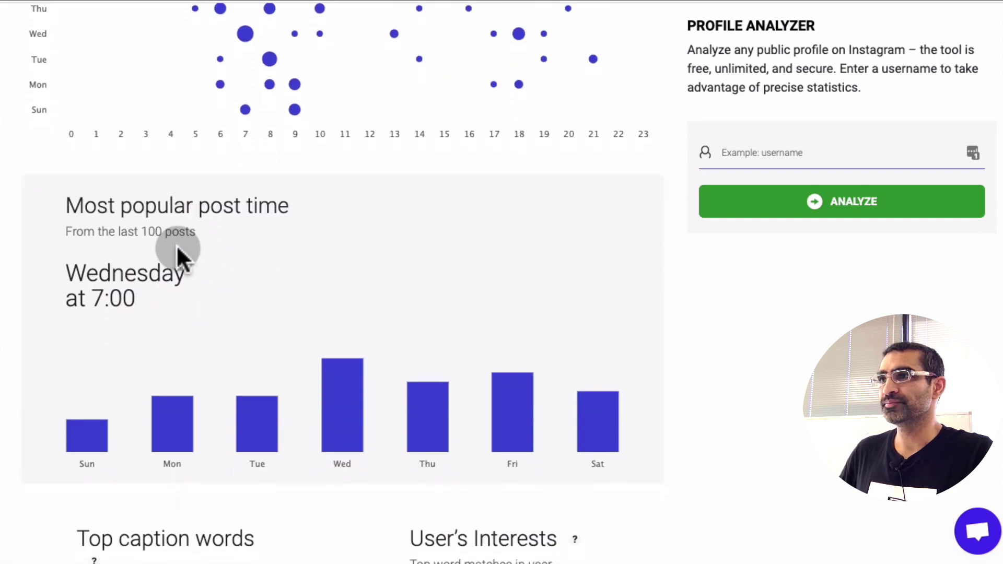
{"action": "scroll", "coordinate": [185, 224], "scroll_direction": "down", "scroll_amount": 2}
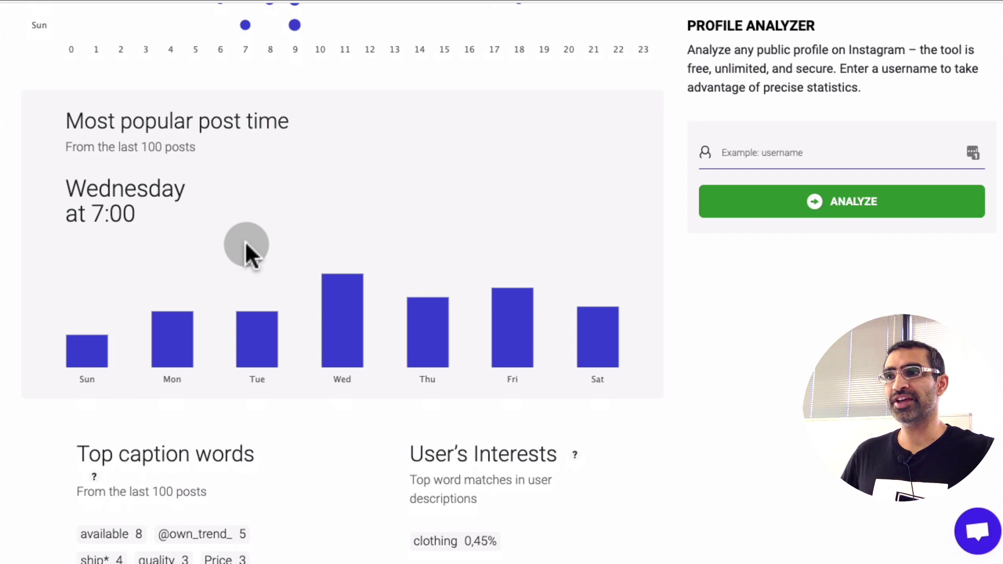
{"action": "scroll", "coordinate": [246, 243], "scroll_direction": "down", "scroll_amount": 6}
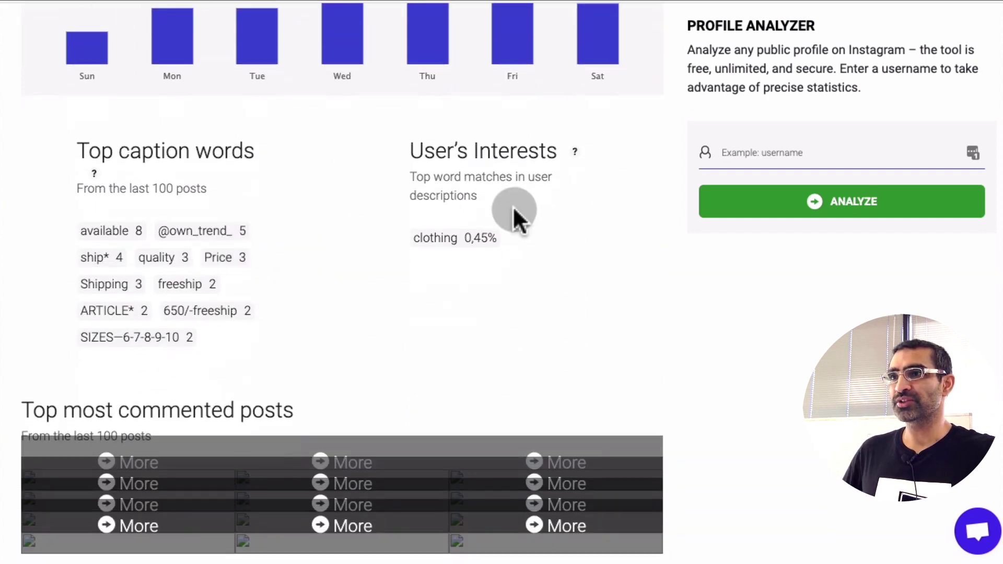
{"action": "scroll", "coordinate": [513, 206], "scroll_direction": "down", "scroll_amount": 8}
{"action": "scroll", "coordinate": [512, 206], "scroll_direction": "up", "scroll_amount": 7}
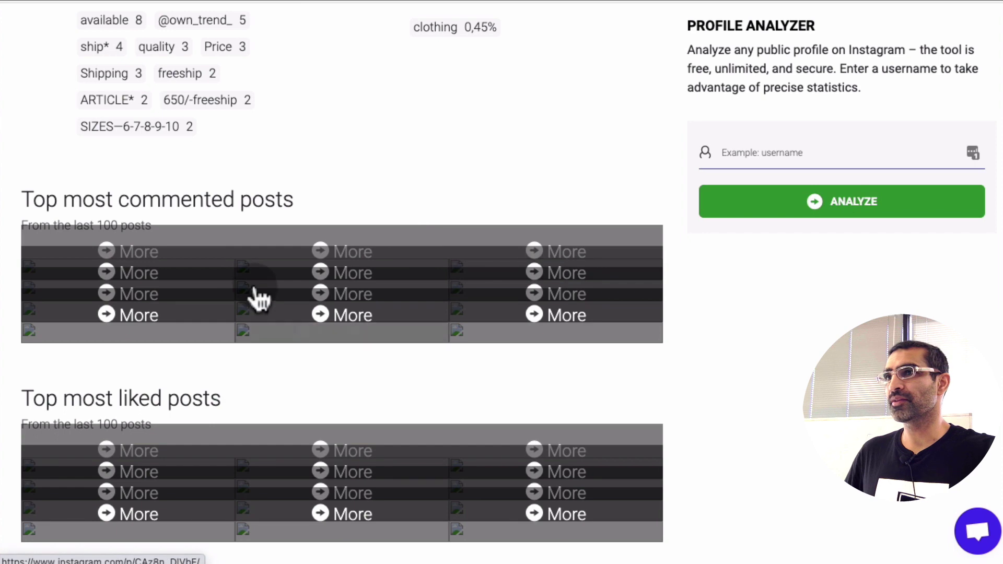
Open a most-commented own_trend_ post, find it unavailable, and return to the watches search results.
{"action": "left_click", "coordinate": [179, 245]}
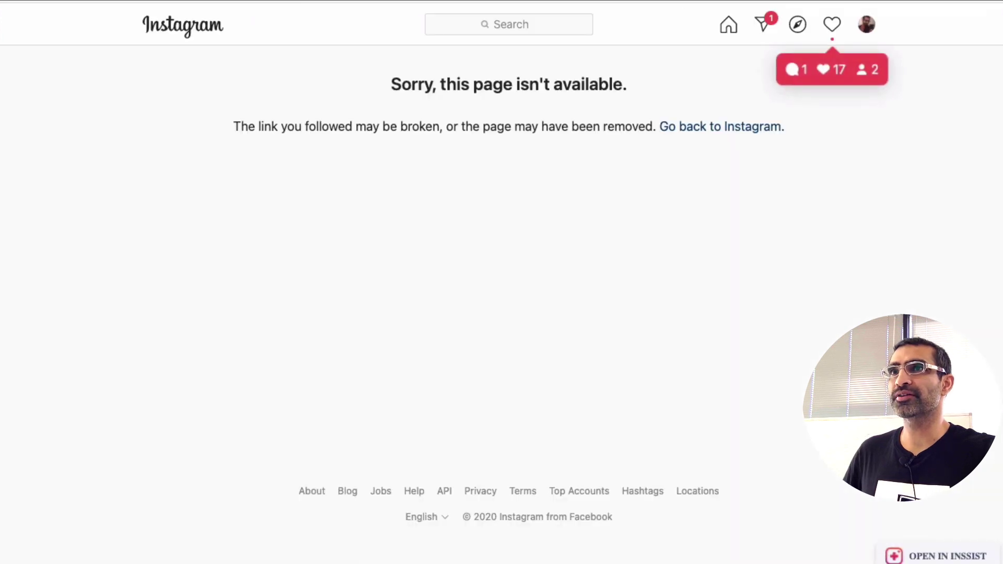
{"action": "key", "text": "super+bracketleft"}
{"action": "scroll", "coordinate": [630, 285], "scroll_direction": "up", "scroll_amount": 8}
{"action": "scroll", "coordinate": [630, 284], "scroll_direction": "up", "scroll_amount": 15}
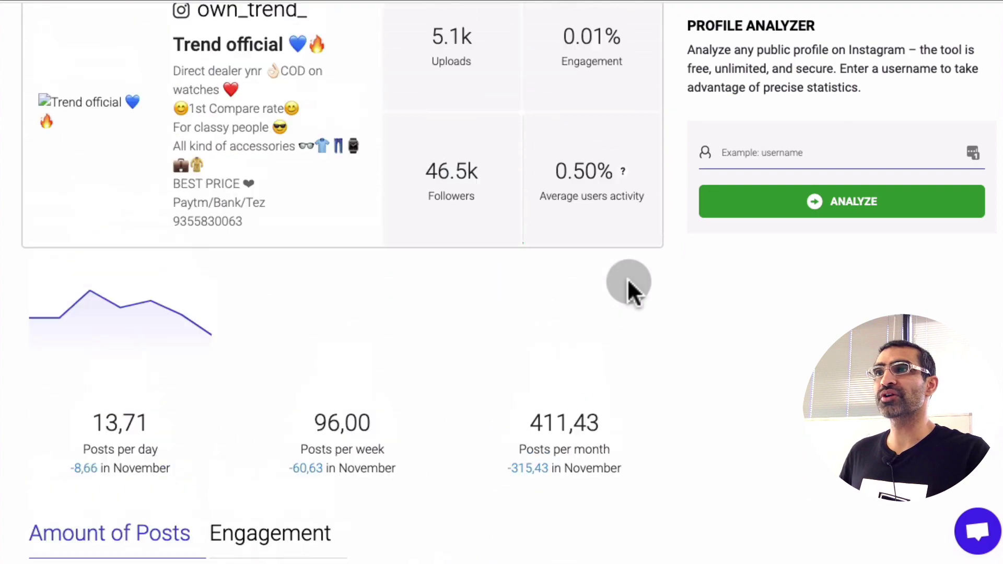
{"action": "key", "text": "super+bracketleft"}
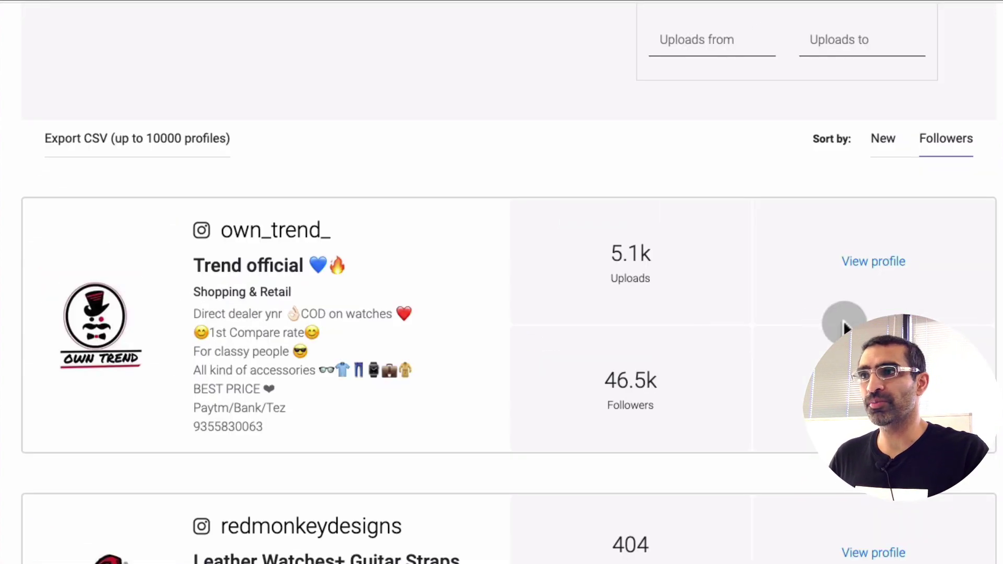
Scroll down the watches search results to the watchaholic_hcmc account.
{"action": "scroll", "coordinate": [843, 320], "scroll_direction": "down", "scroll_amount": 5}
{"action": "scroll", "coordinate": [843, 320], "scroll_direction": "down", "scroll_amount": 3}
{"action": "scroll", "coordinate": [843, 320], "scroll_direction": "down", "scroll_amount": 3}
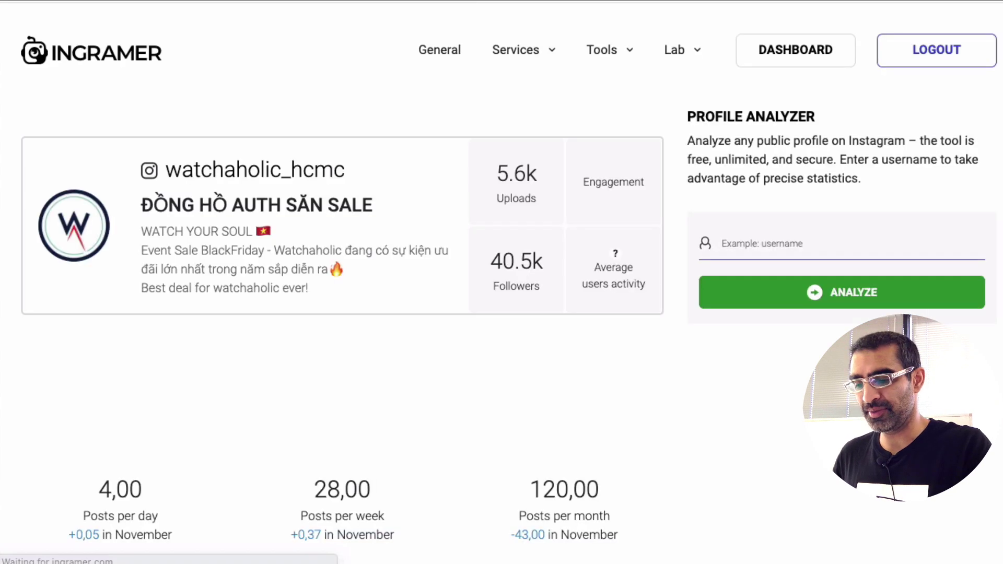
Scroll watchaholic_hcmc's report down to Top #Hashtags, dismiss the cookie notice, and scroll back up.
{"action": "scroll", "coordinate": [648, 236], "scroll_direction": "down", "scroll_amount": 20}
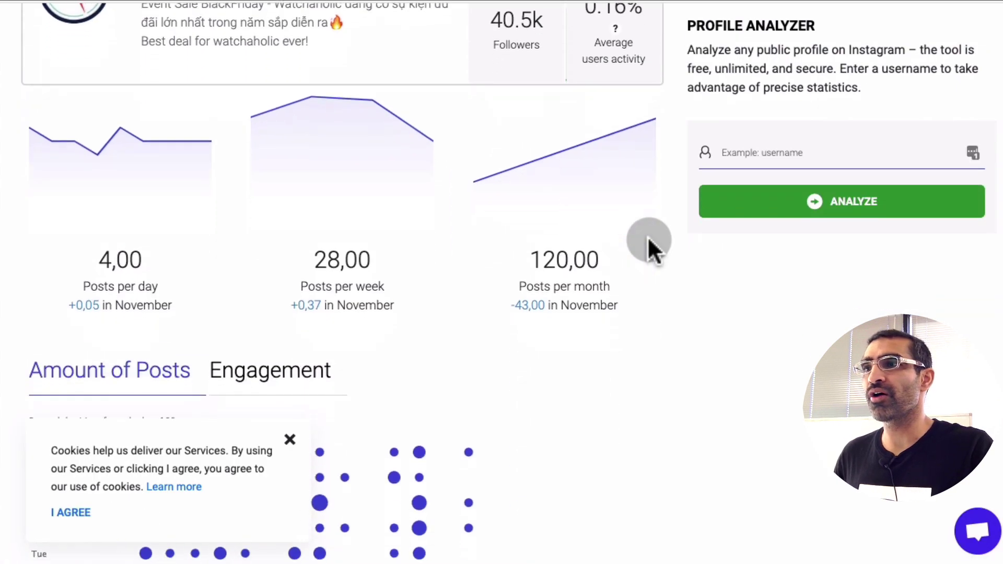
{"action": "scroll", "coordinate": [648, 236], "scroll_direction": "down", "scroll_amount": 1}
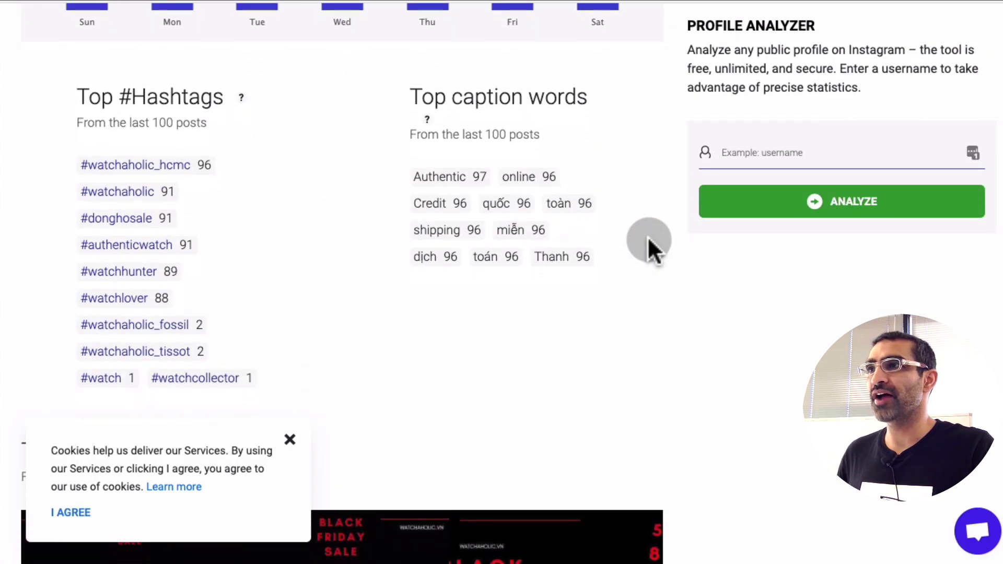
{"action": "left_click", "coordinate": [289, 440]}
{"action": "mouse_move", "coordinate": [242, 105]}
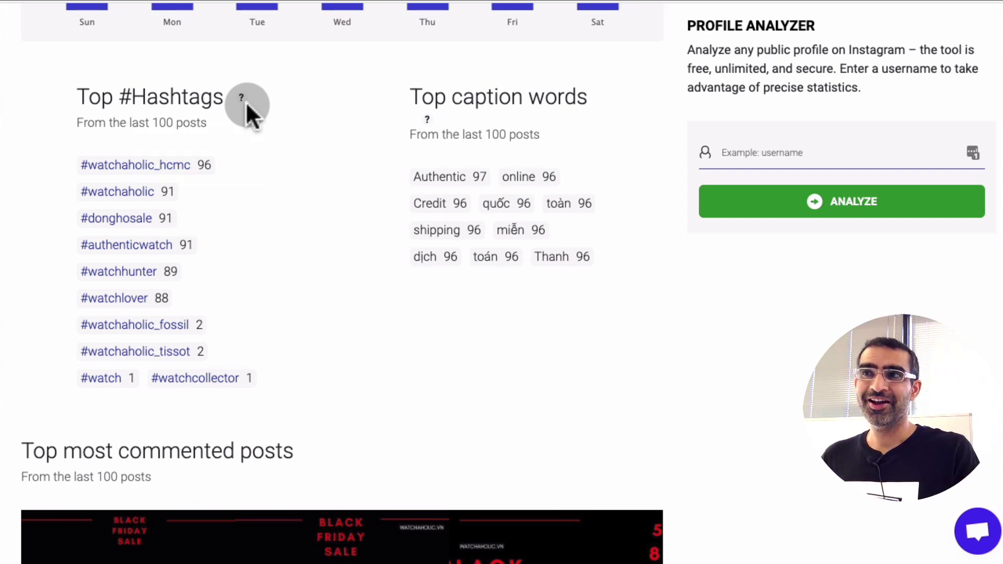
{"action": "scroll", "coordinate": [246, 105], "scroll_direction": "up", "scroll_amount": 15}
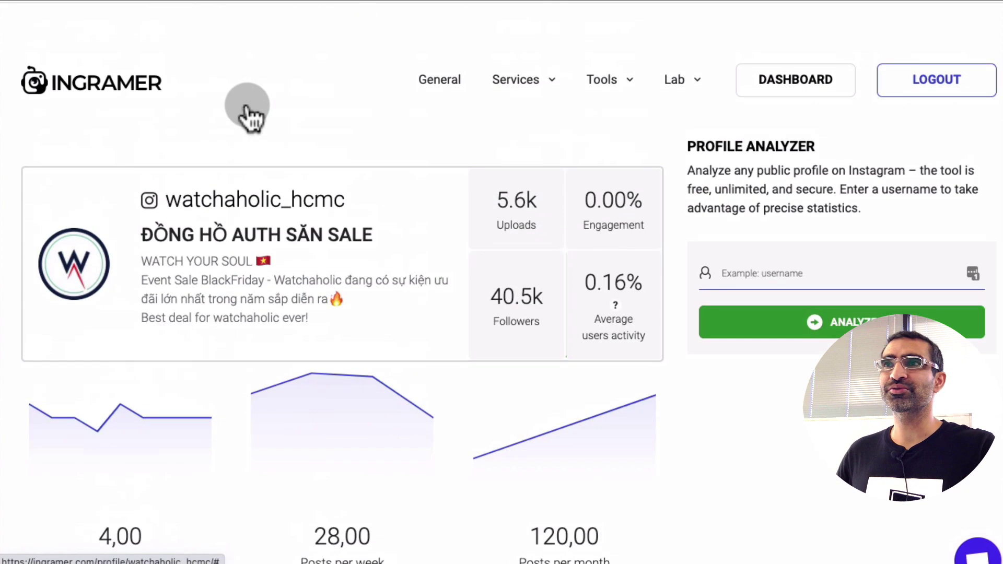
{"action": "key", "text": "alt+Left"}
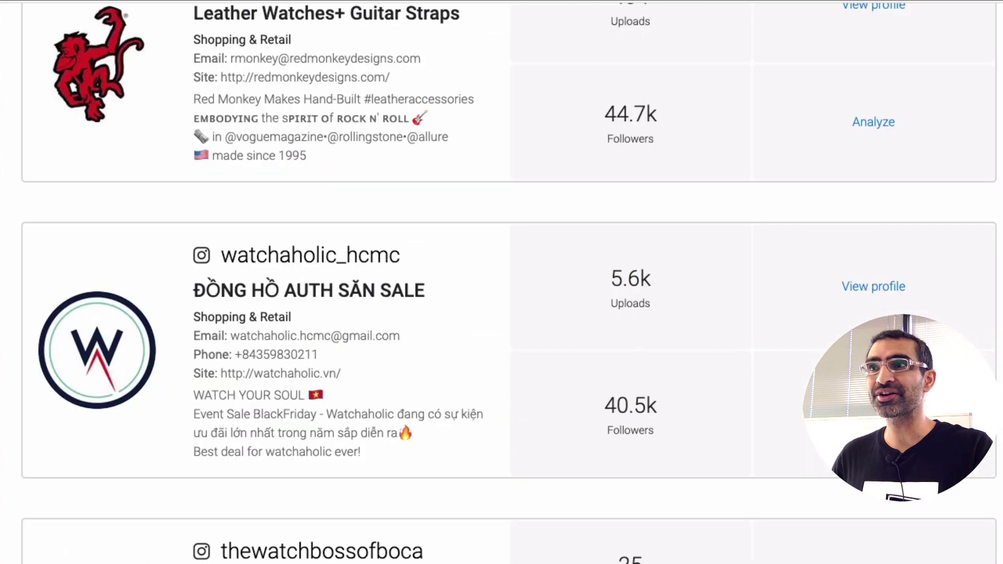
{"action": "scroll", "coordinate": [582, 224], "scroll_direction": "up", "scroll_amount": 10}
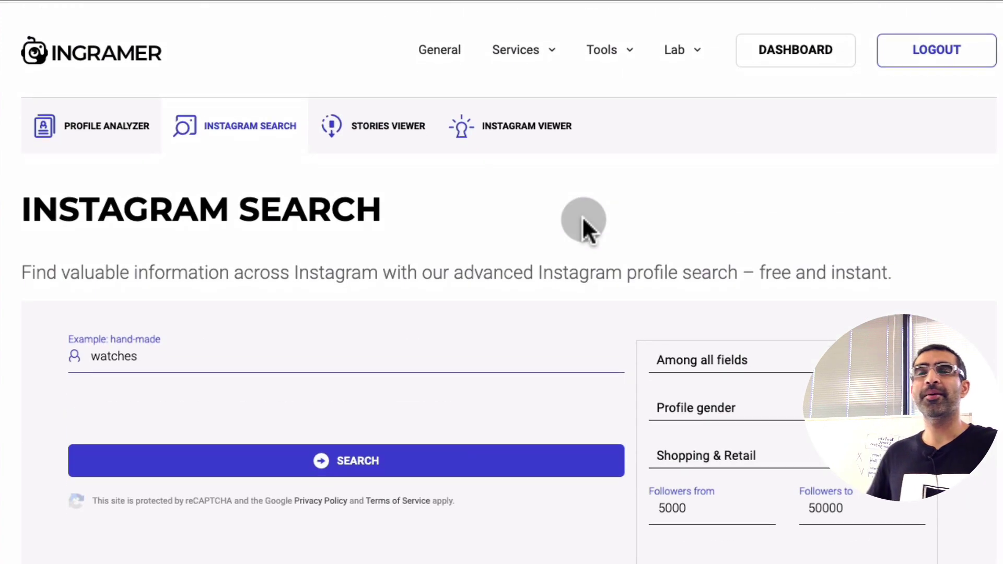